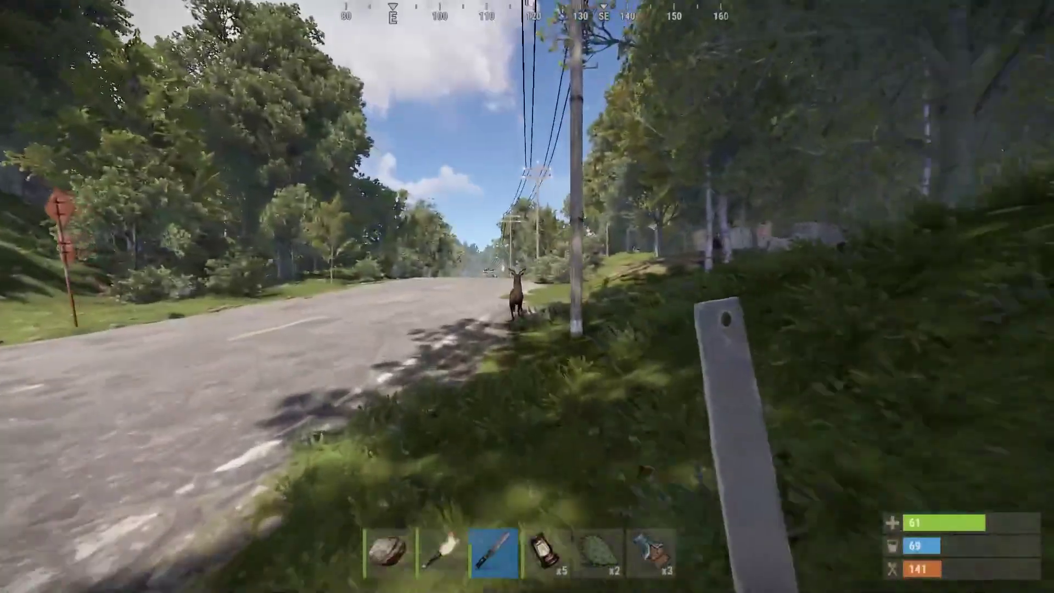
Step: Walk along the road past the power pole and into the bushes toward the animal
key(w)
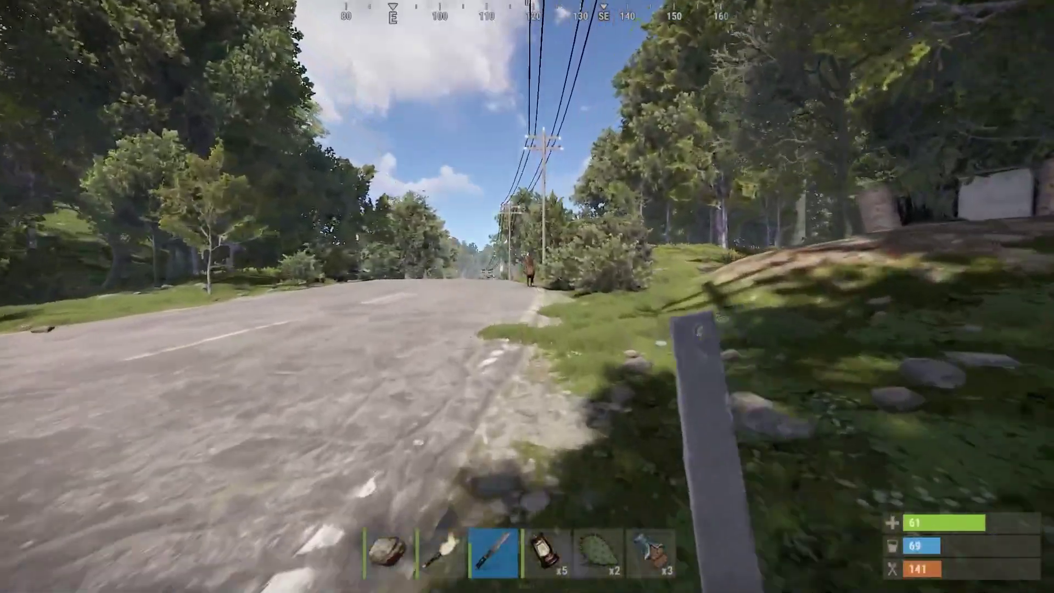
key(w)
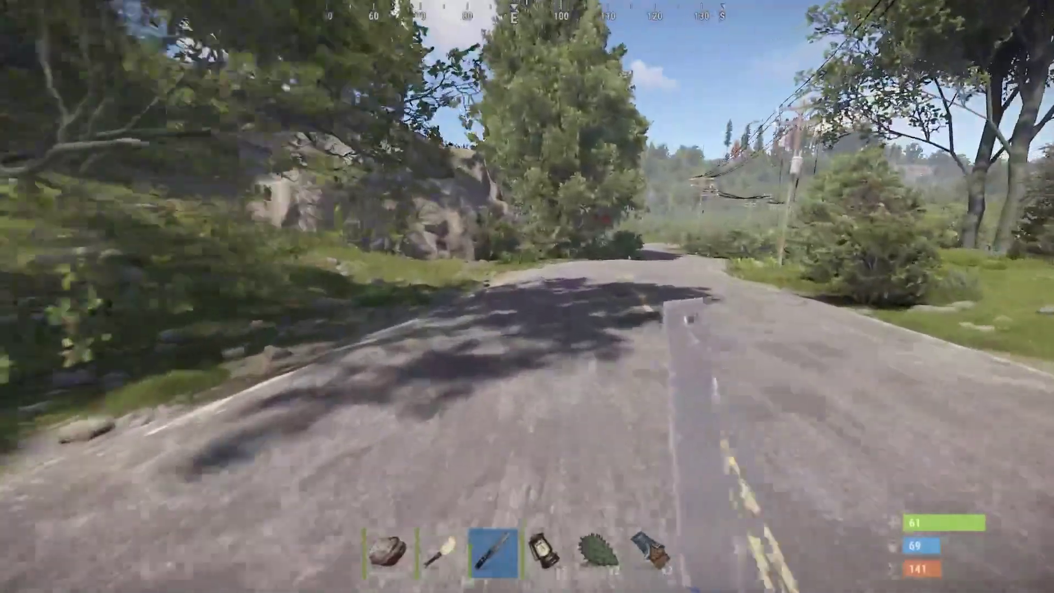
key(w)
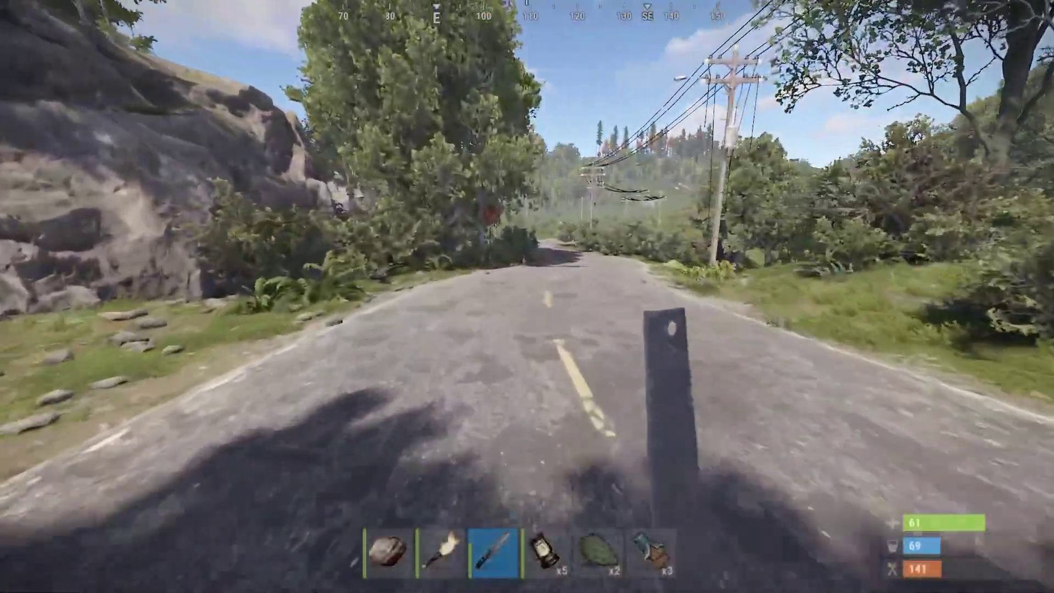
key(w)
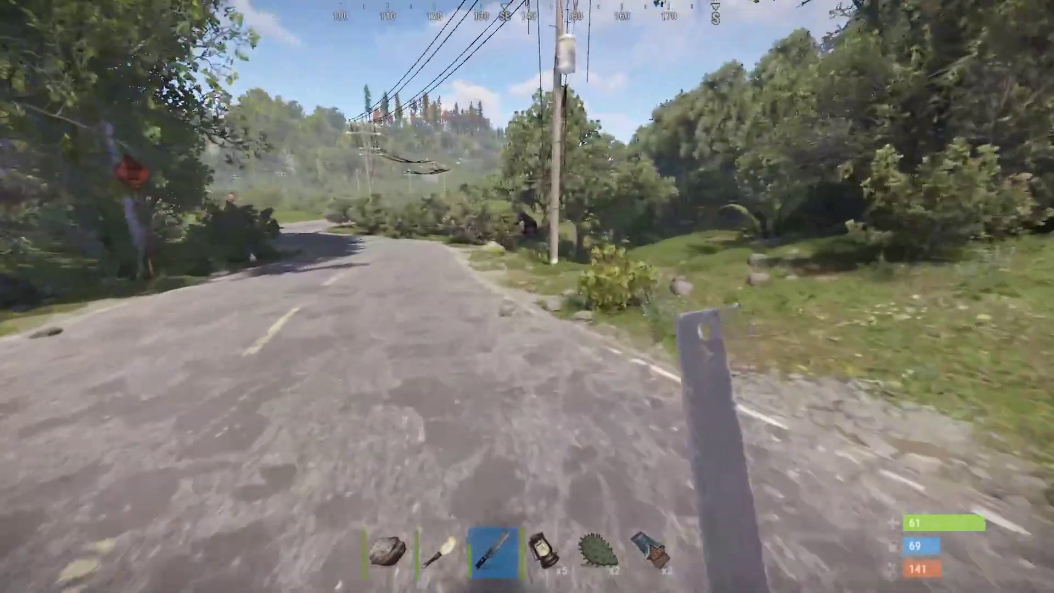
key(w)
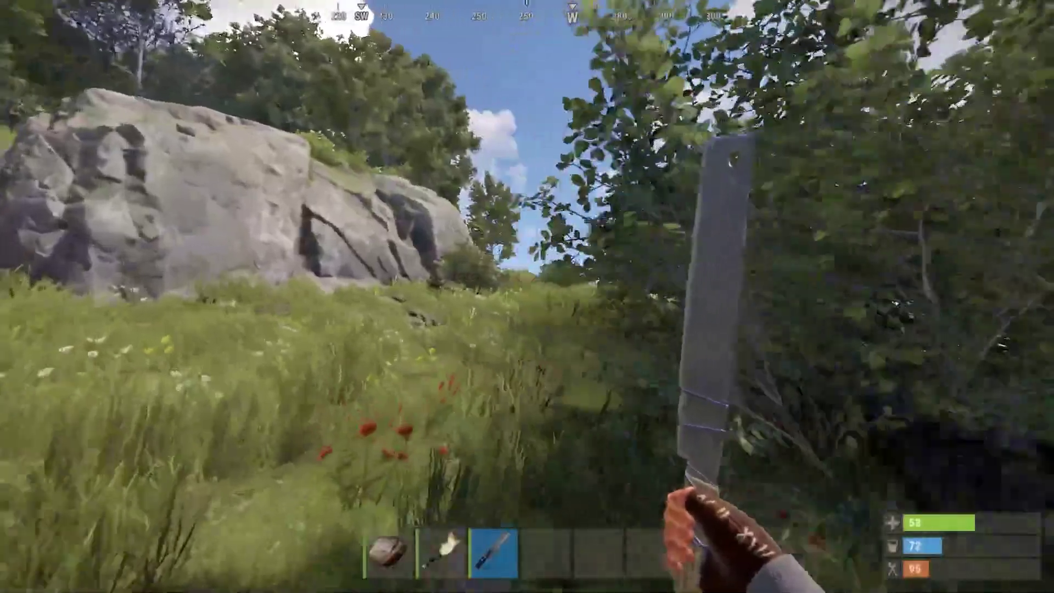
key(w)
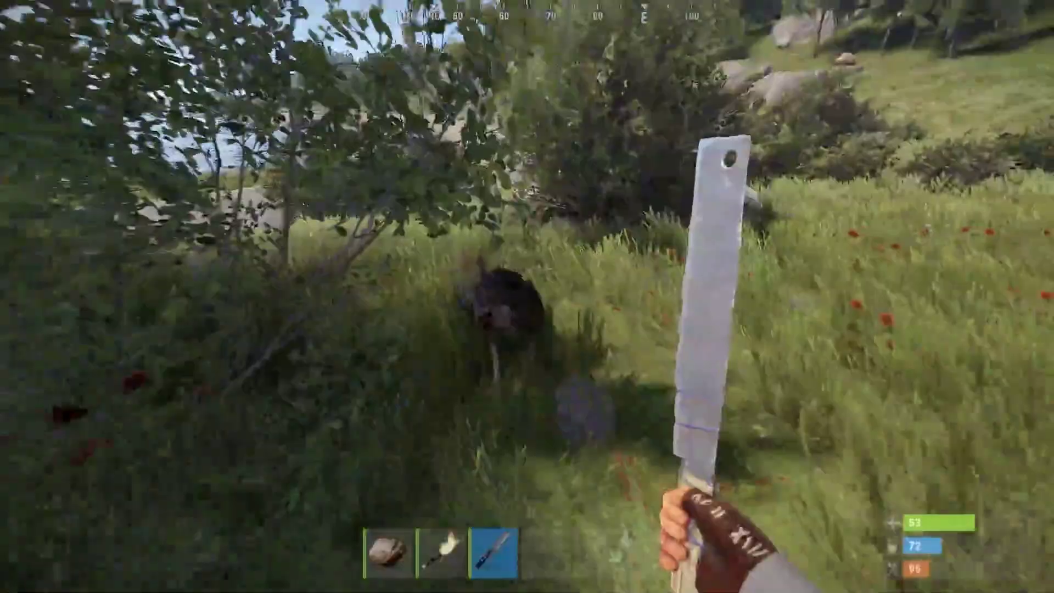
Step: Hit the charging wolf repeatedly with the machete until its health is 19/150
click(528, 297)
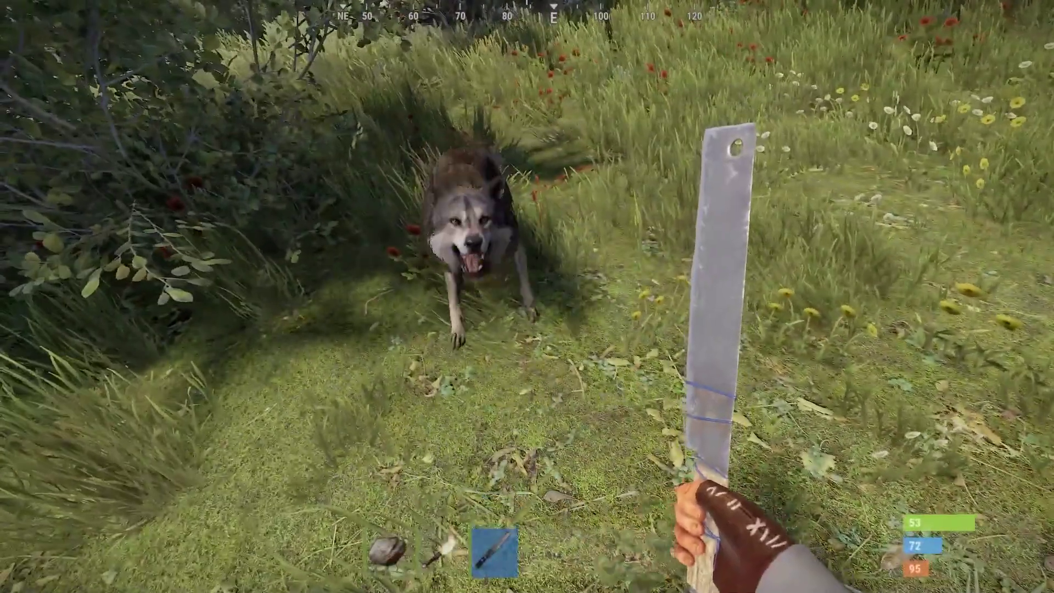
click(527, 297)
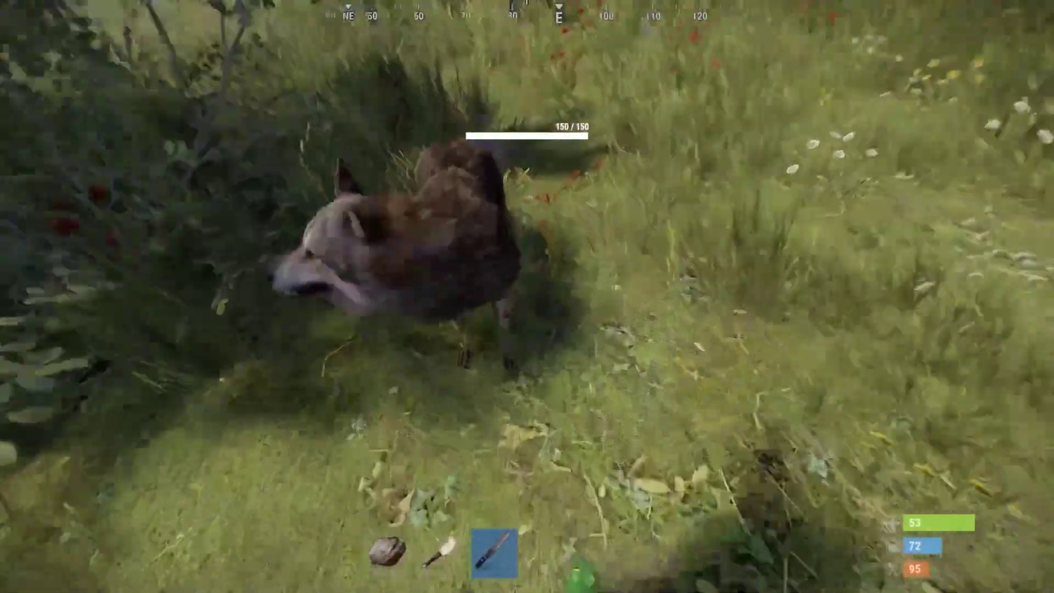
click(527, 297)
click(527, 297)
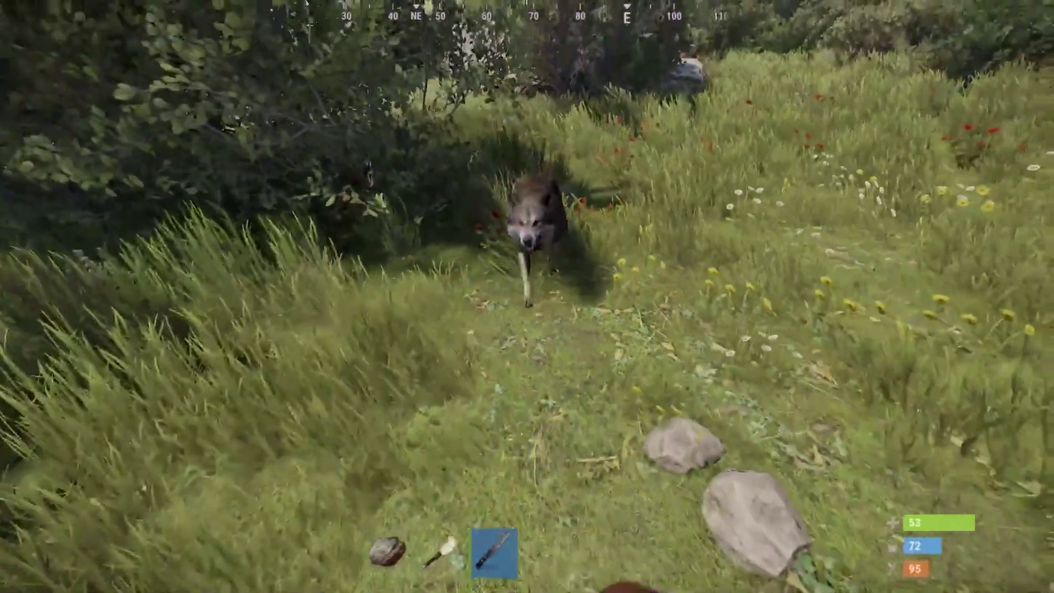
click(527, 296)
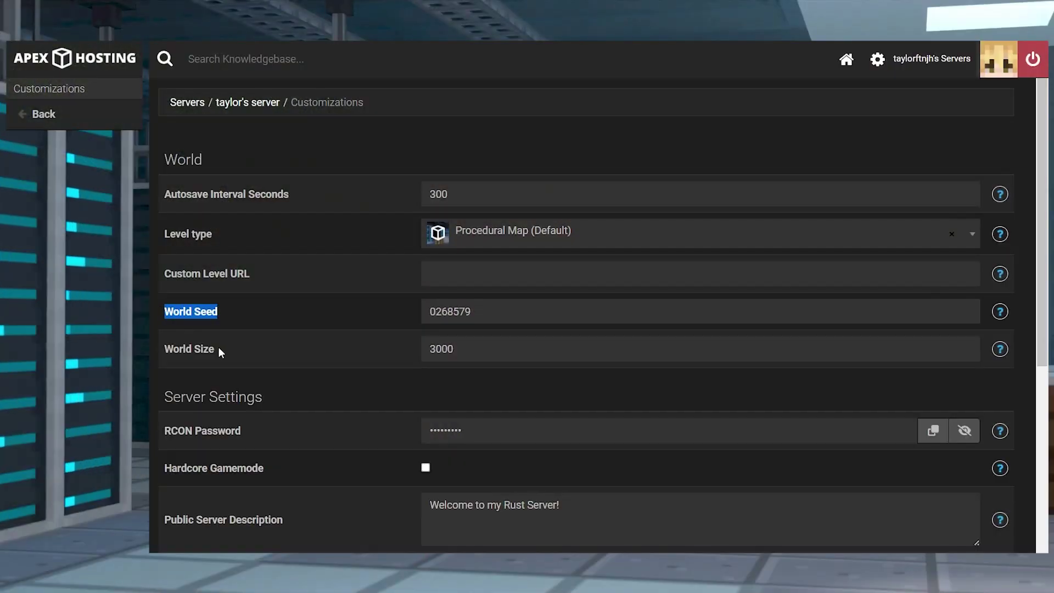
Step: Highlight the World Size setting in Customizations, then return to the server overview
drag(220, 349, 175, 356)
click(294, 354)
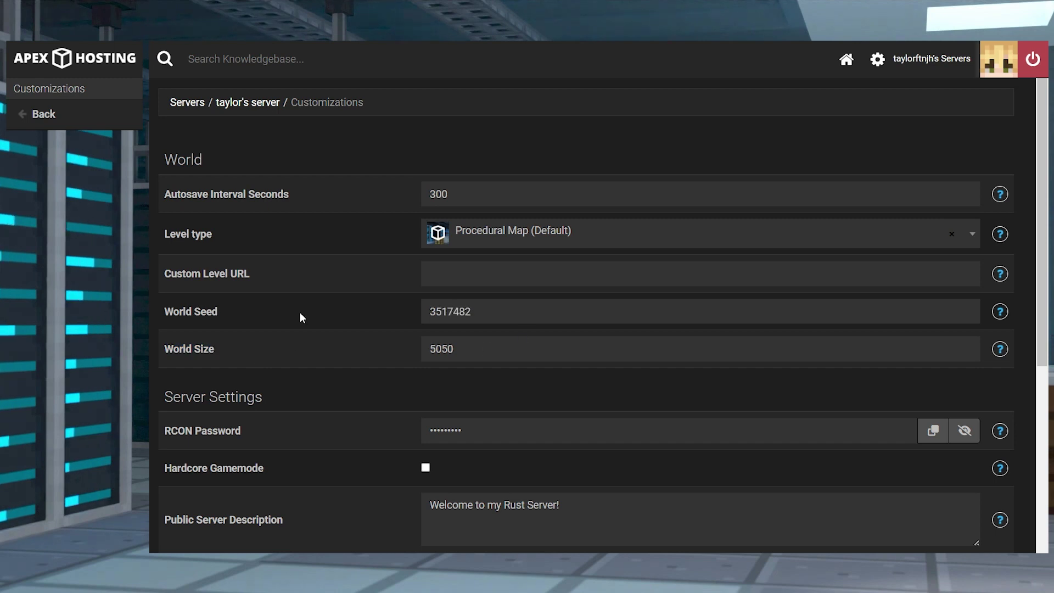
click(232, 103)
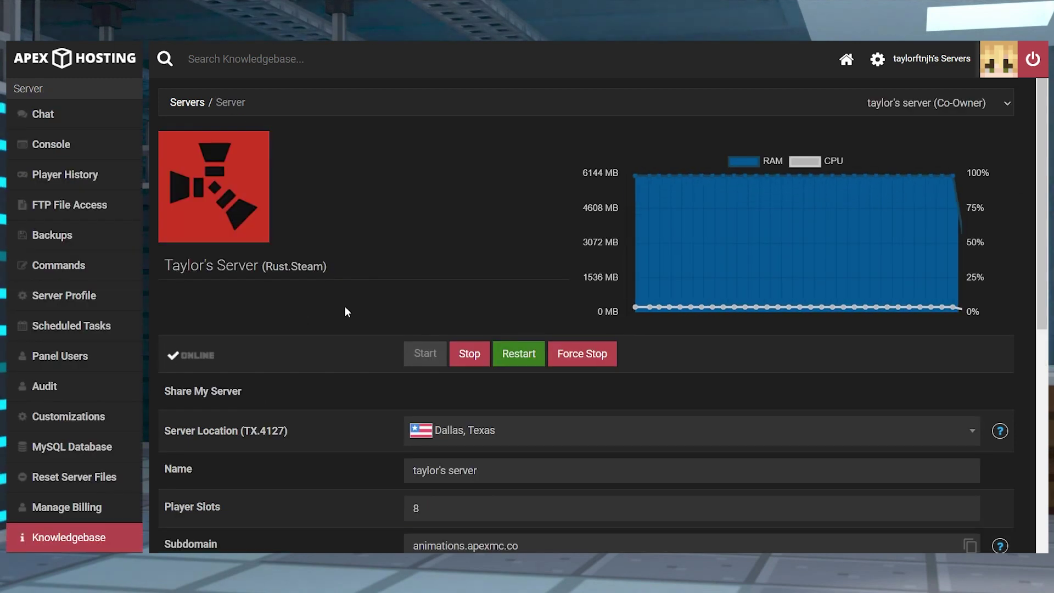
Step: Highlight the World setting on the overview and open the Whitelist plugin's detail page
scroll(342, 329, down, 7)
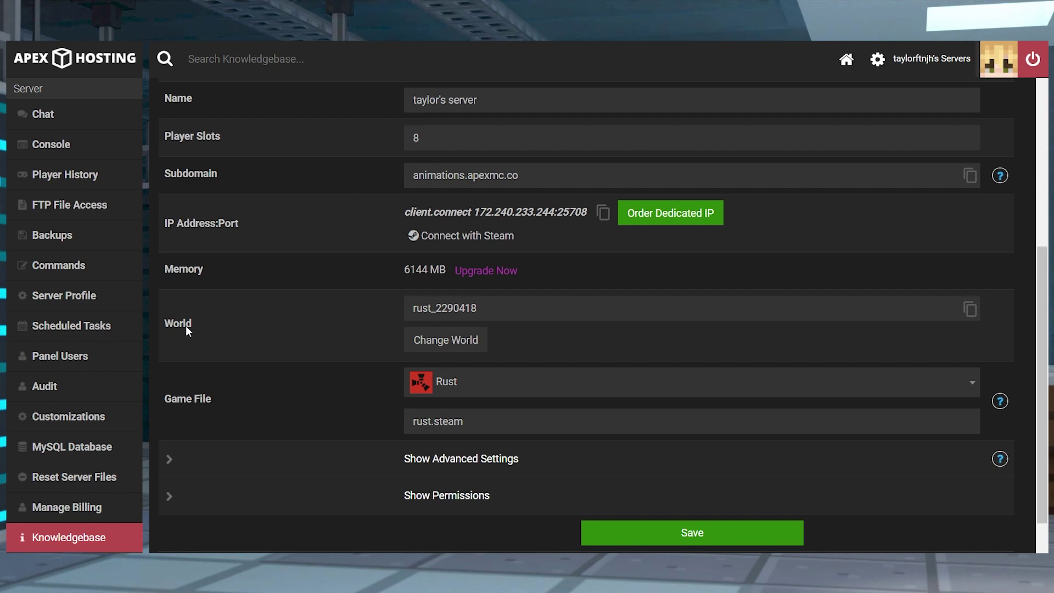
drag(174, 328, 166, 328)
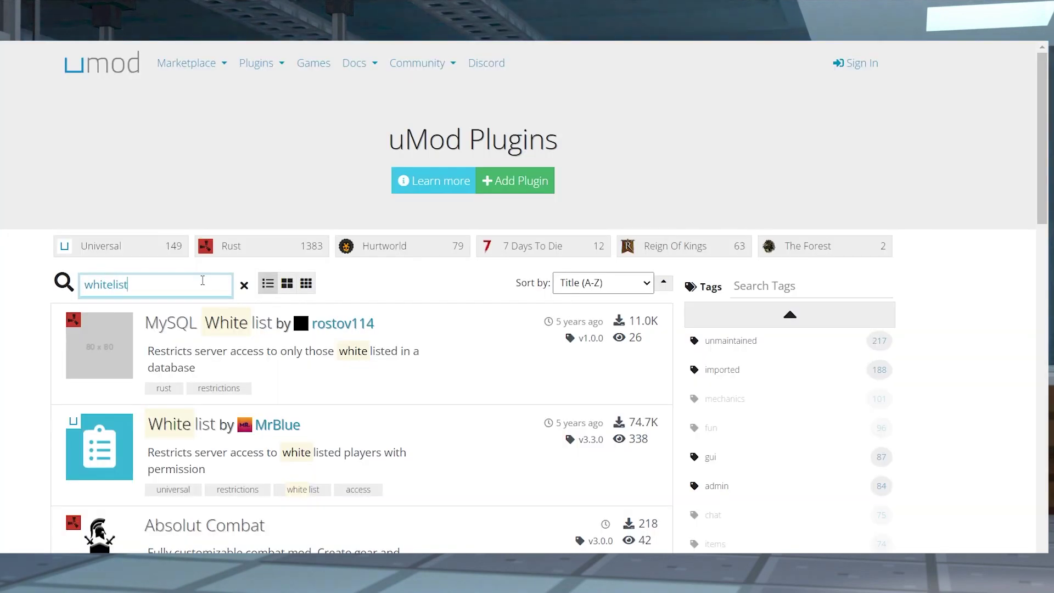
click(211, 423)
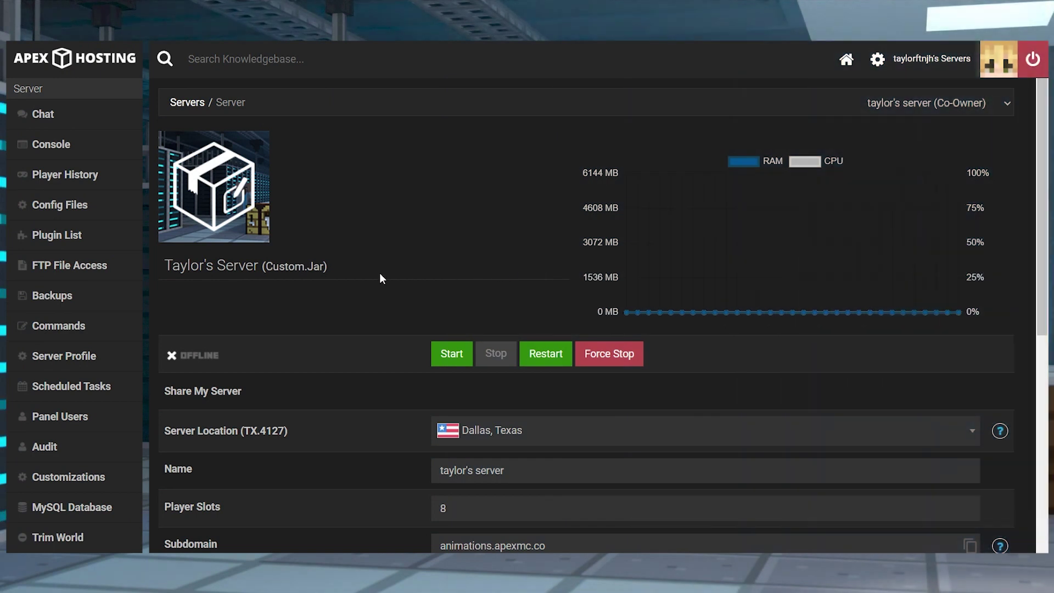
Step: Set the Game File to Rust, confirm the version change, create a new world and restart
scroll(360, 273, down, 7)
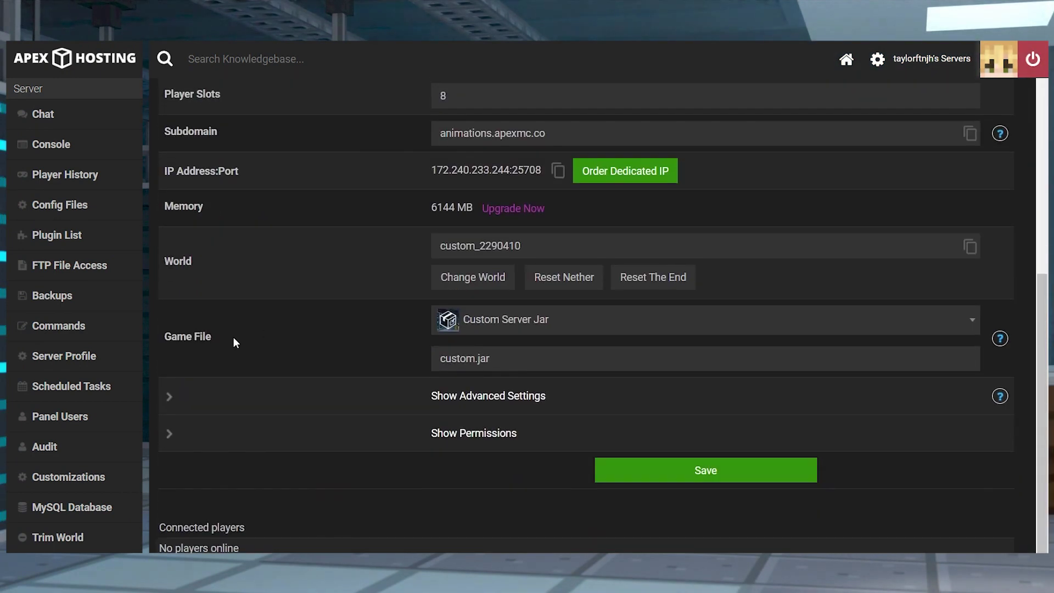
drag(171, 341, 167, 343)
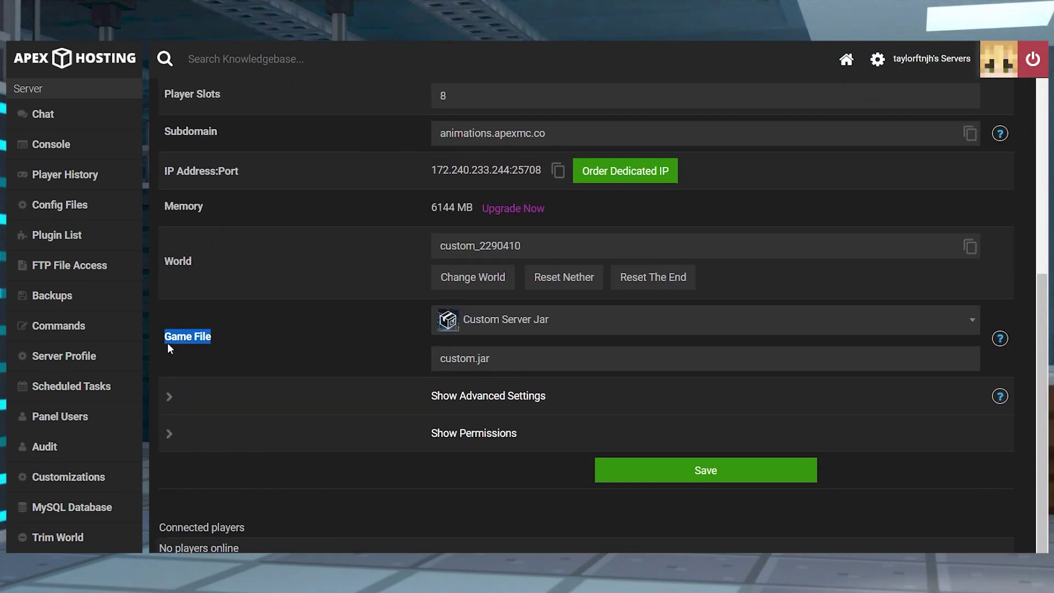
click(600, 333)
text(rust)
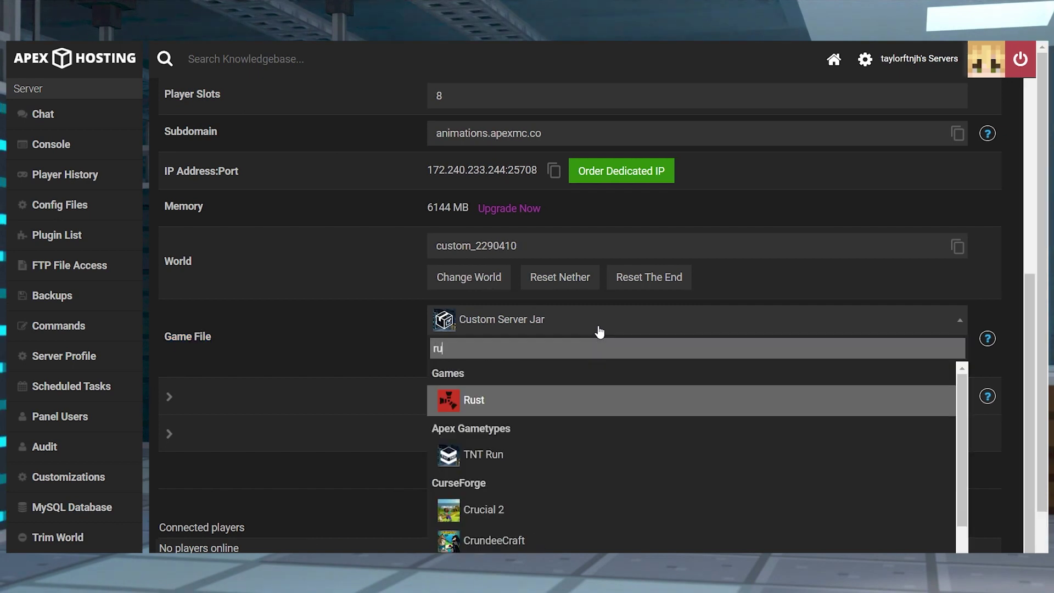
click(483, 172)
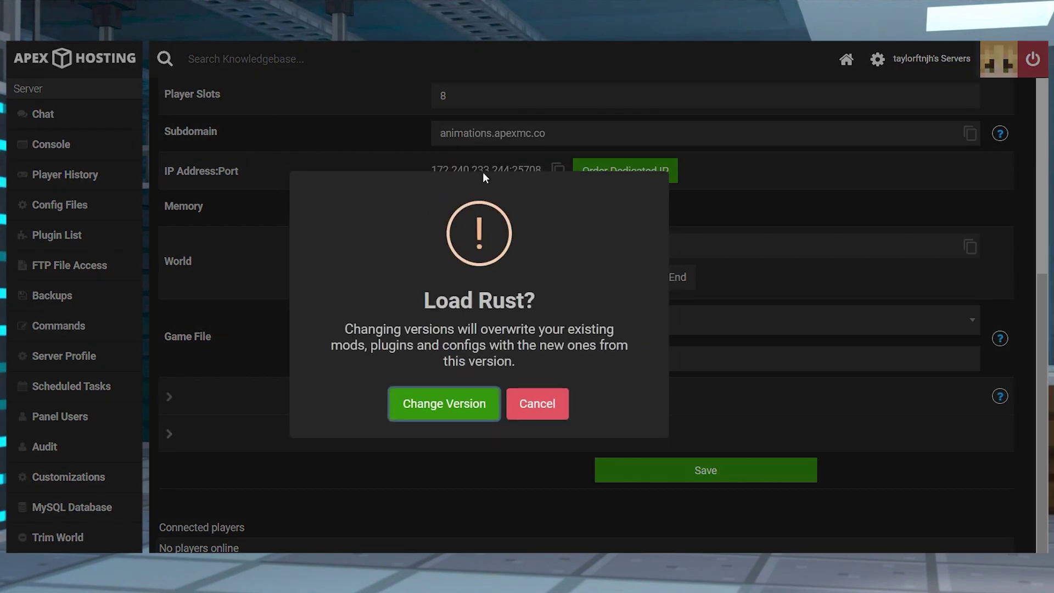
click(446, 407)
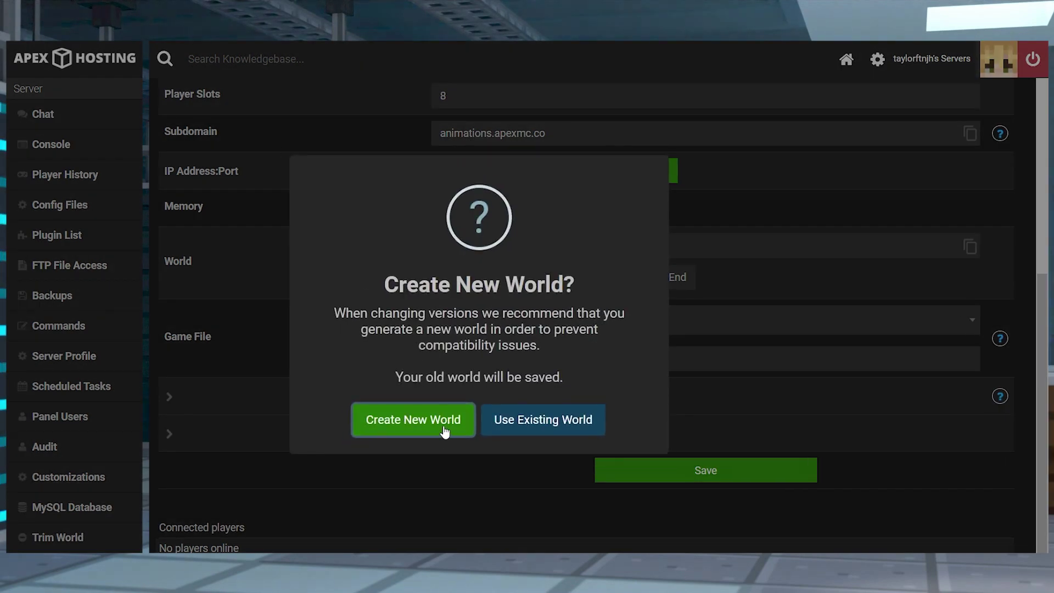
click(420, 429)
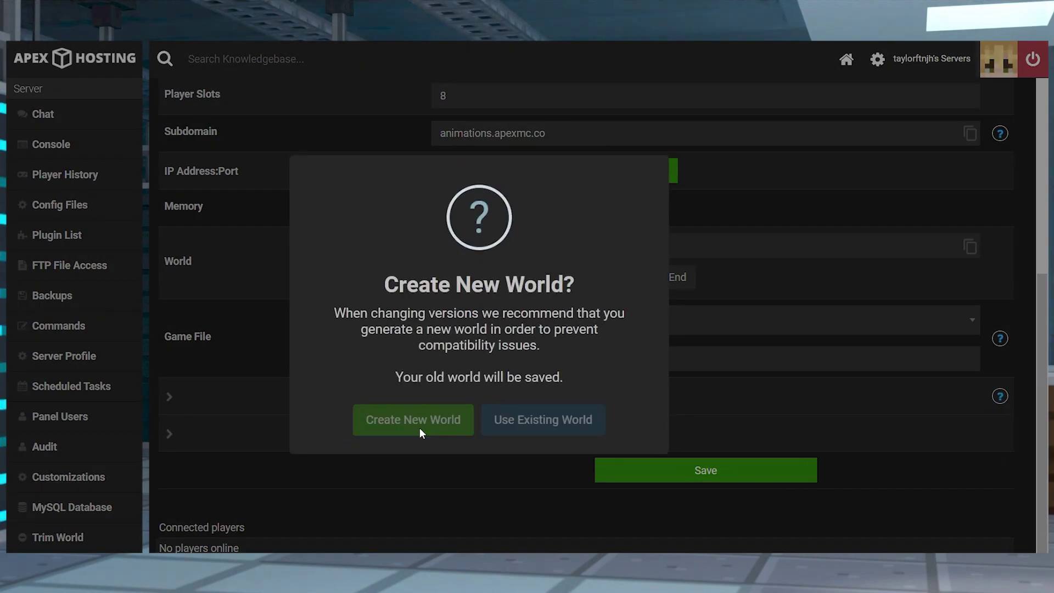
click(421, 418)
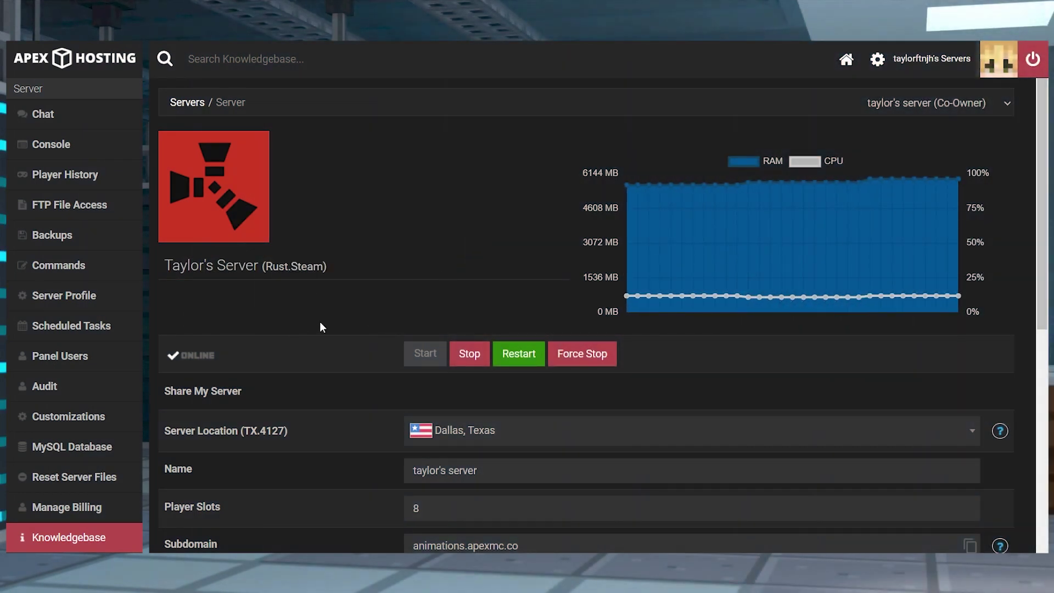
Step: Scroll down to the IP Address:Port setting and highlight it
scroll(321, 328, down, 8)
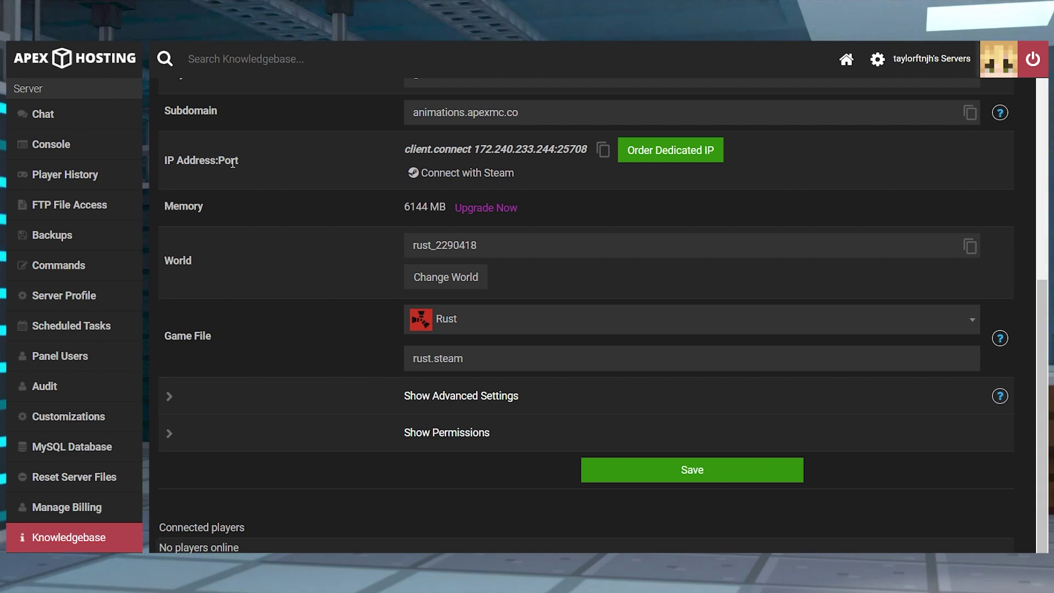
drag(233, 164, 164, 163)
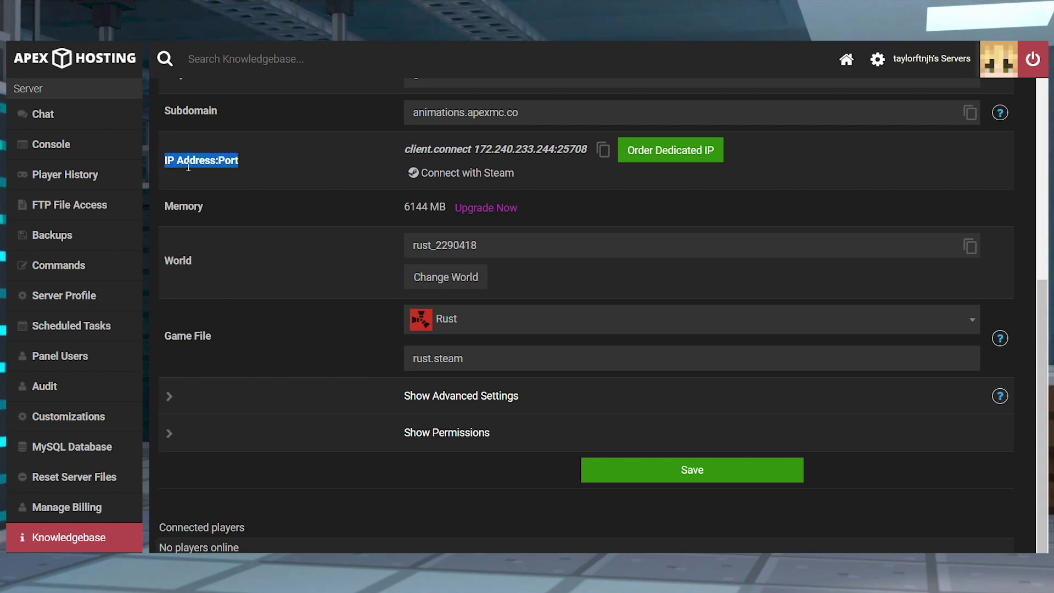
Step: Copy the client.connect address and run it in Rust's F1 console to join the server
click(607, 154)
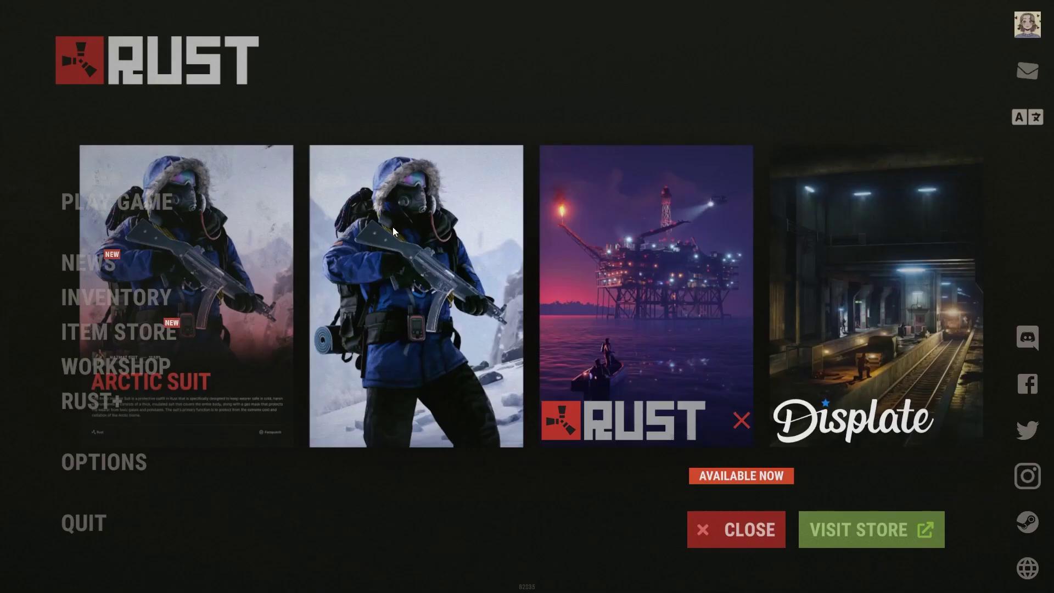
key(F1)
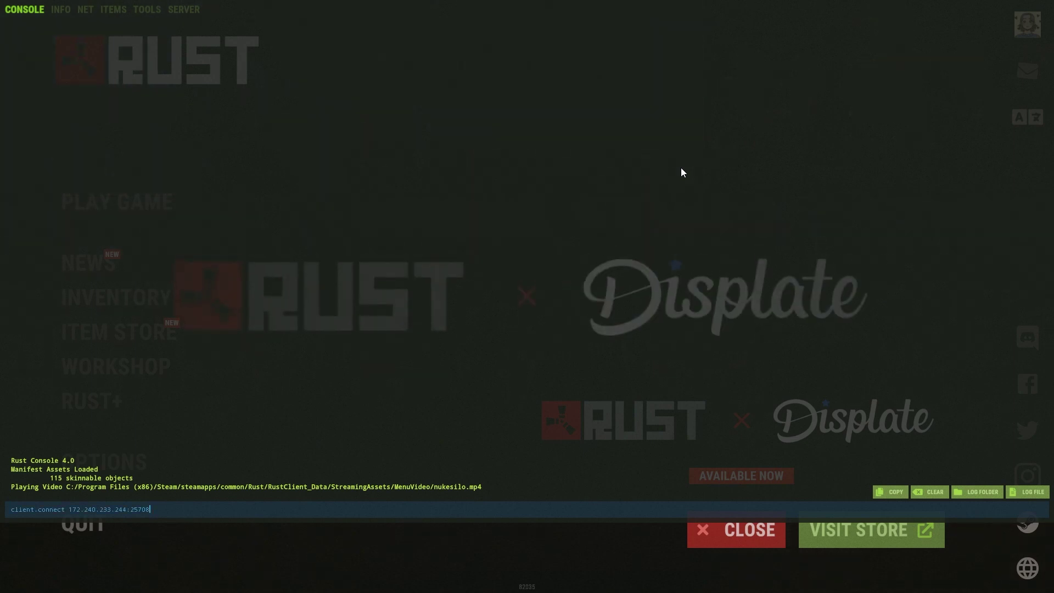
key(Return)
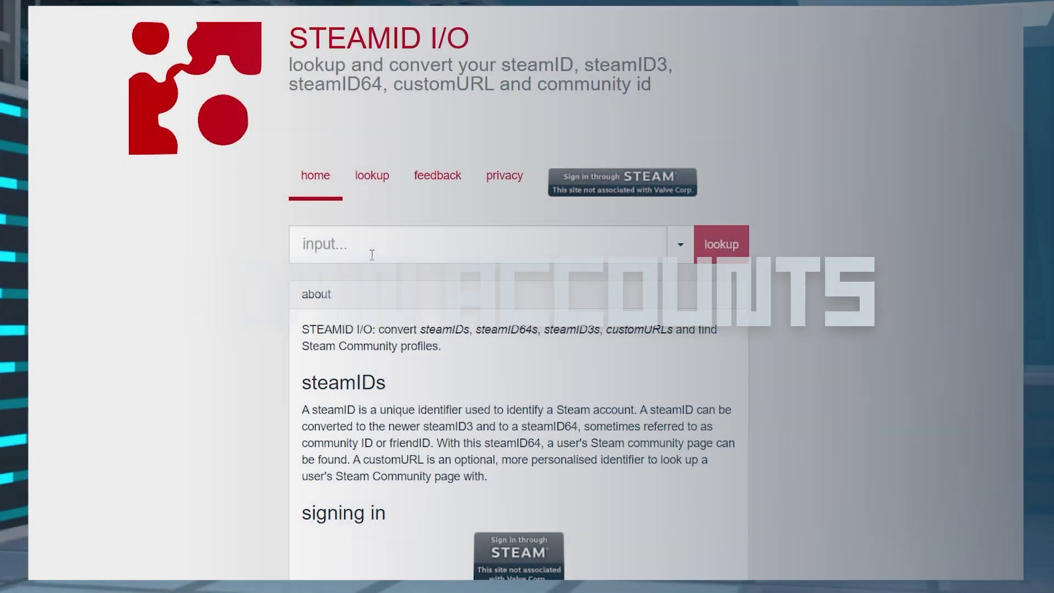
Step: Look up your Steam custom URL on STEAMID I/O and copy the resulting steamID64
text(taylorftnjh)
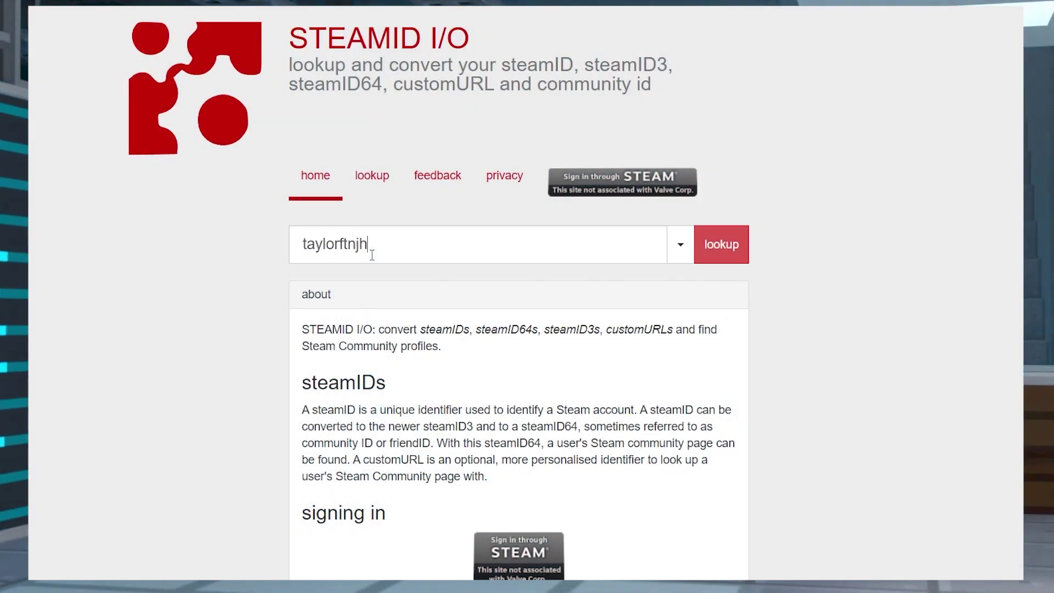
key(Return)
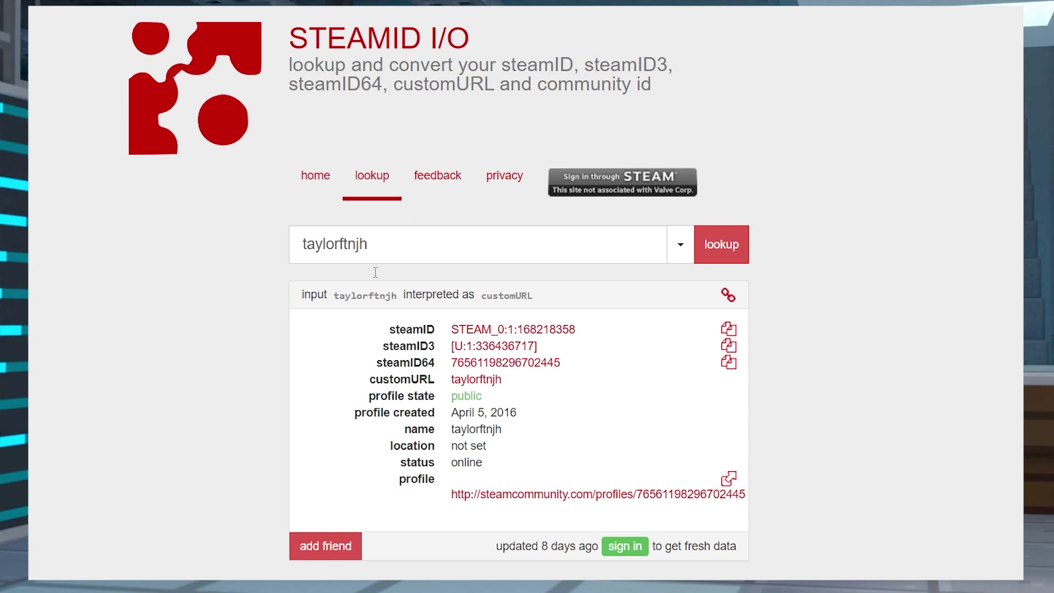
drag(370, 362, 436, 363)
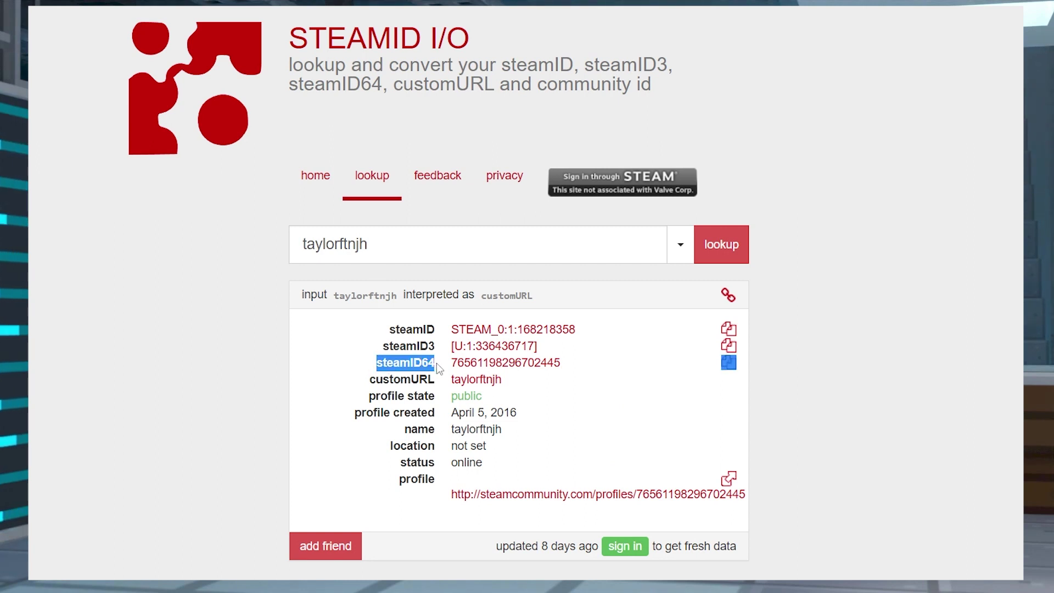
click(728, 362)
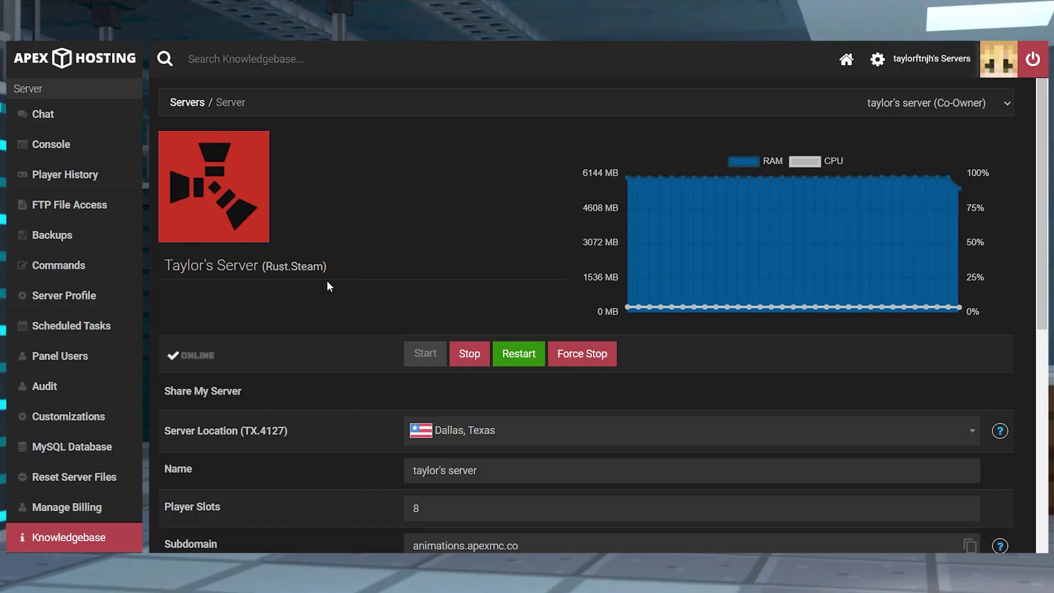
Step: In the server console, make your Steam account an owner with ownerid, then save with writecfg
click(139, 145)
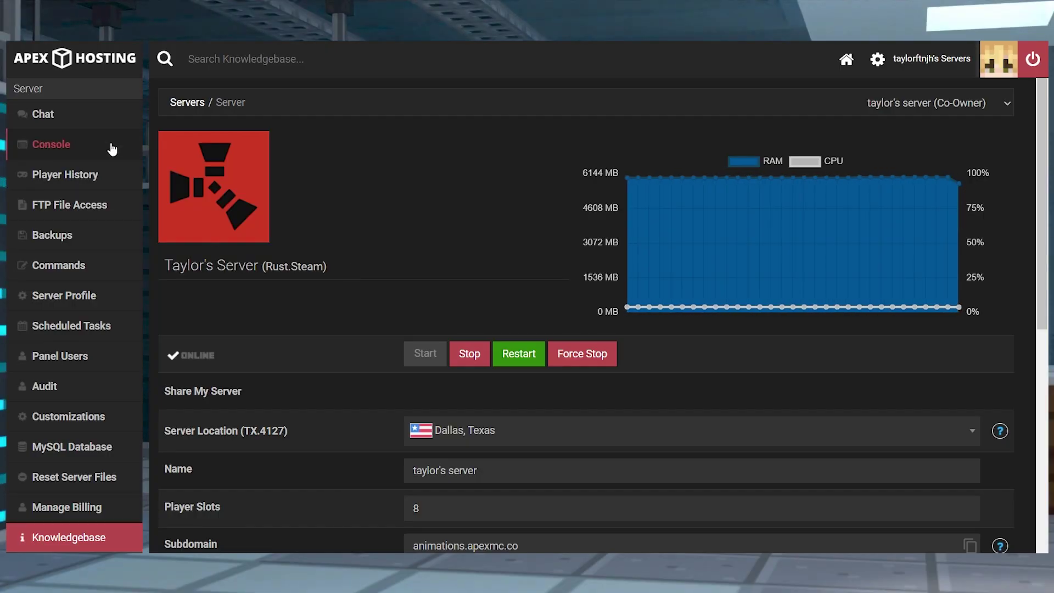
text(ownerid)
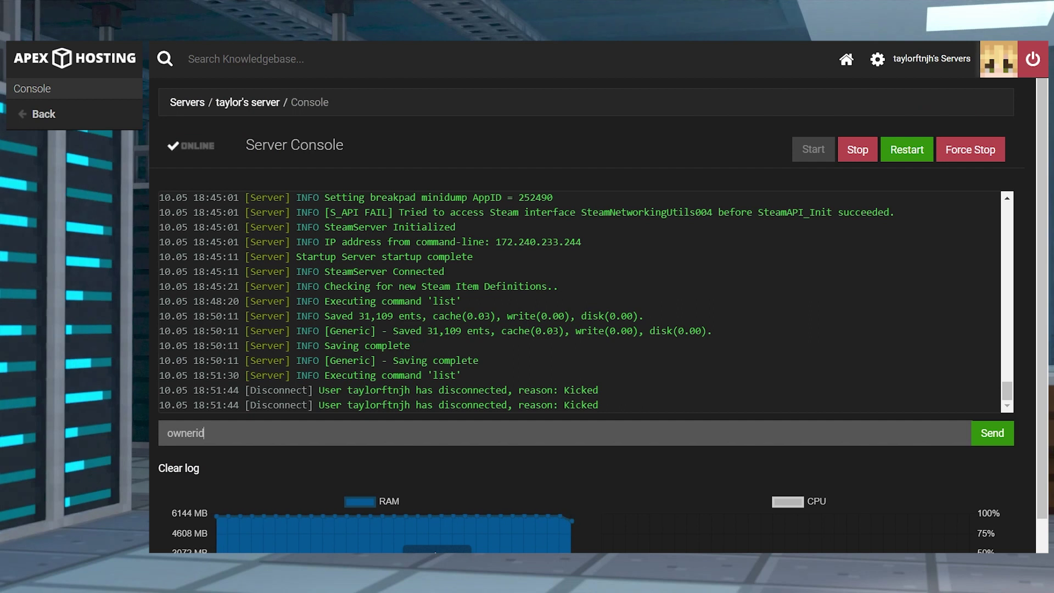
key(ctrl+v)
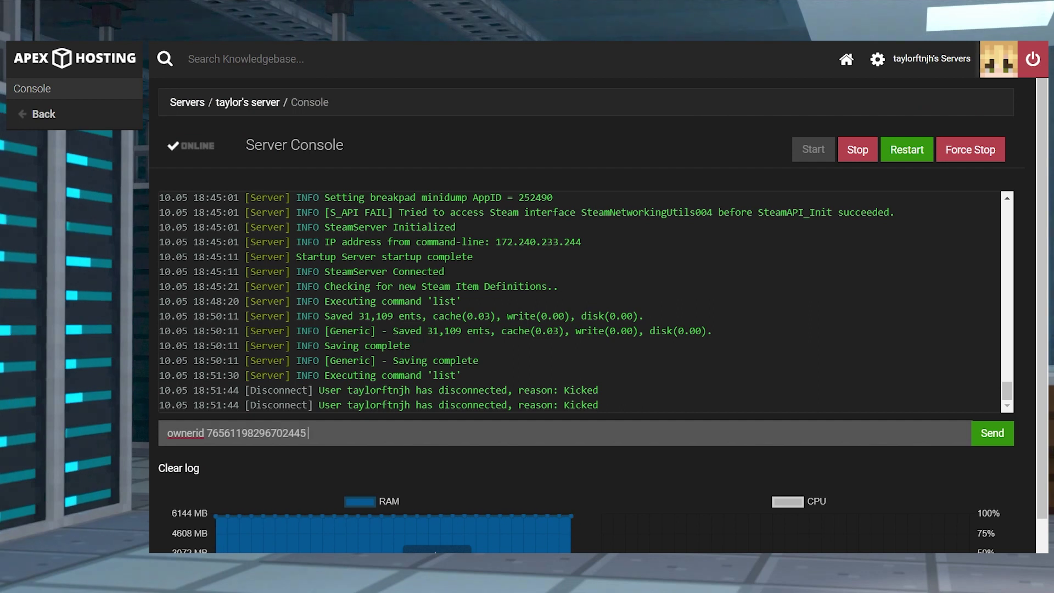
text(taylorftnjh)
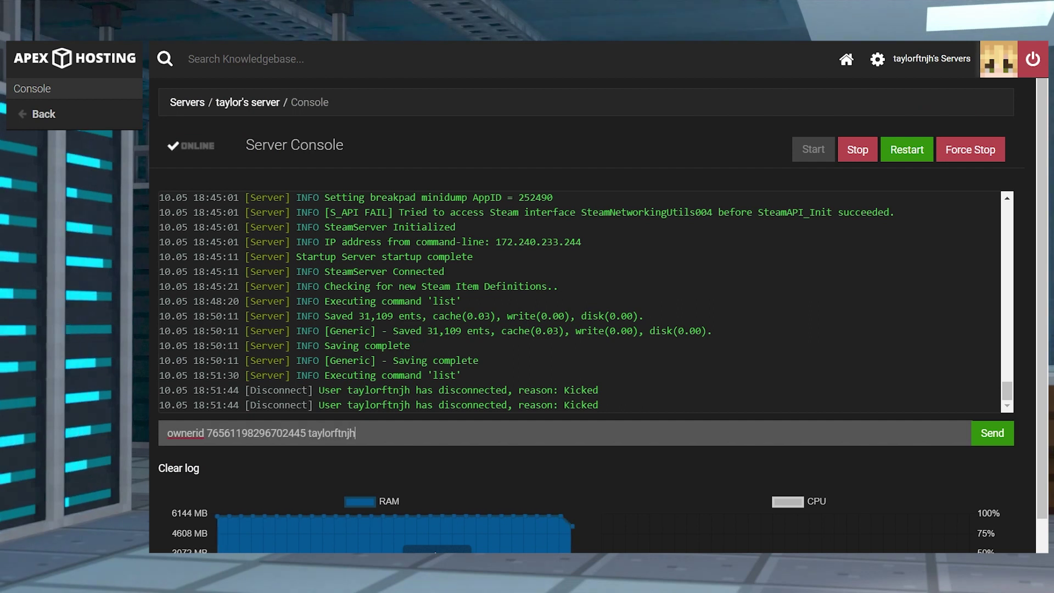
key(Return)
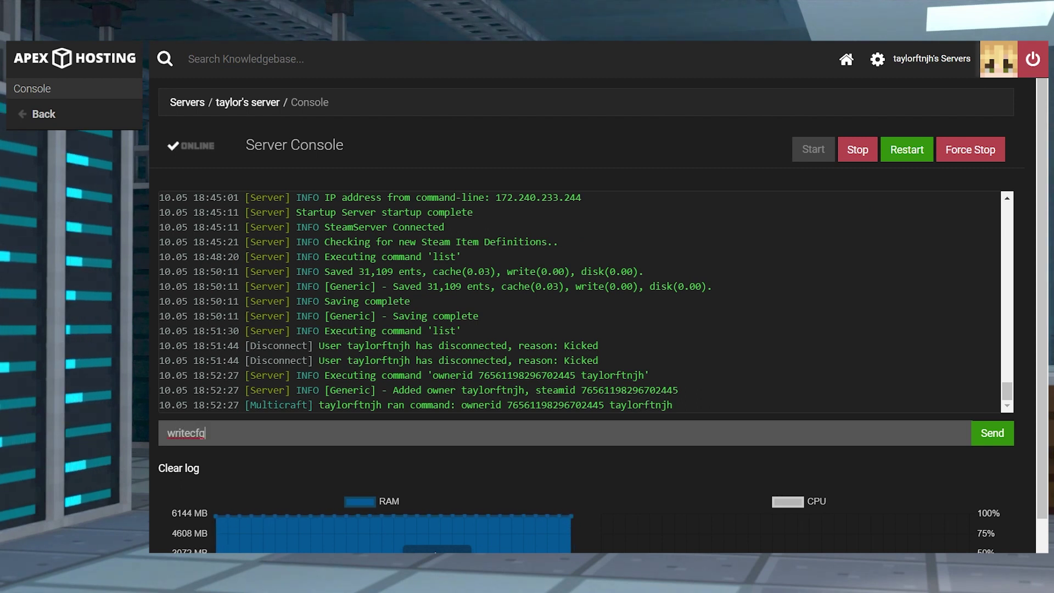
key(Return)
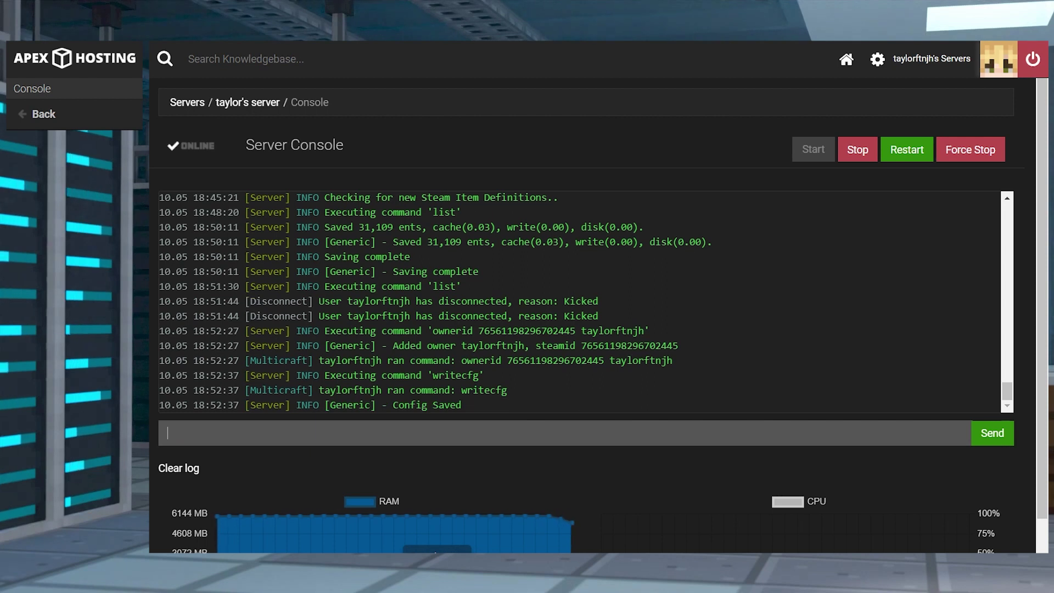
Step: Draft removeowner and removemoderator commands with the pasted Steam ID to show their syntax
text(removeo)
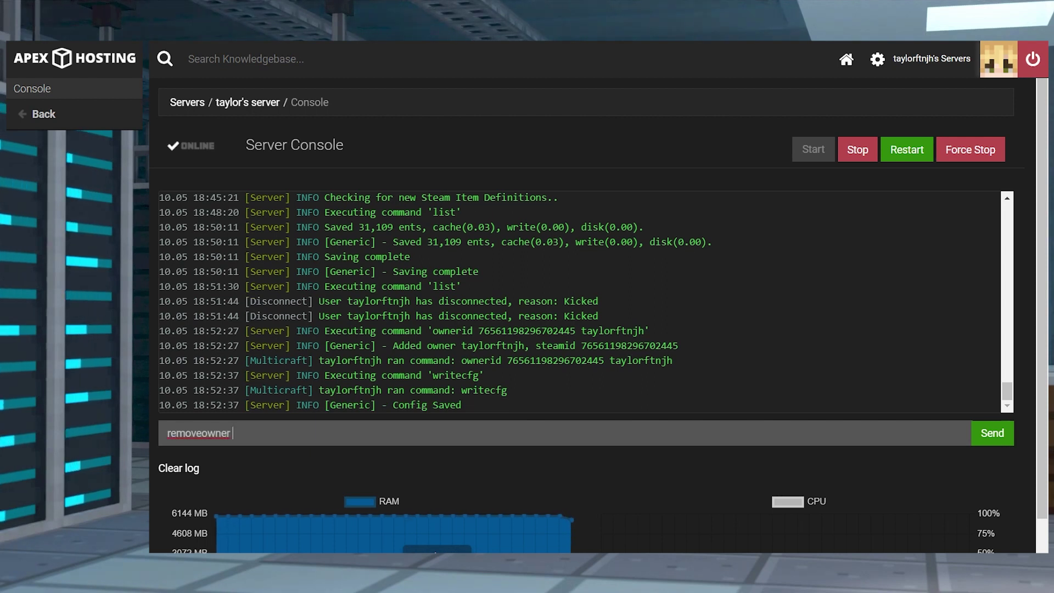
text(wner)
key(ctrl+v)
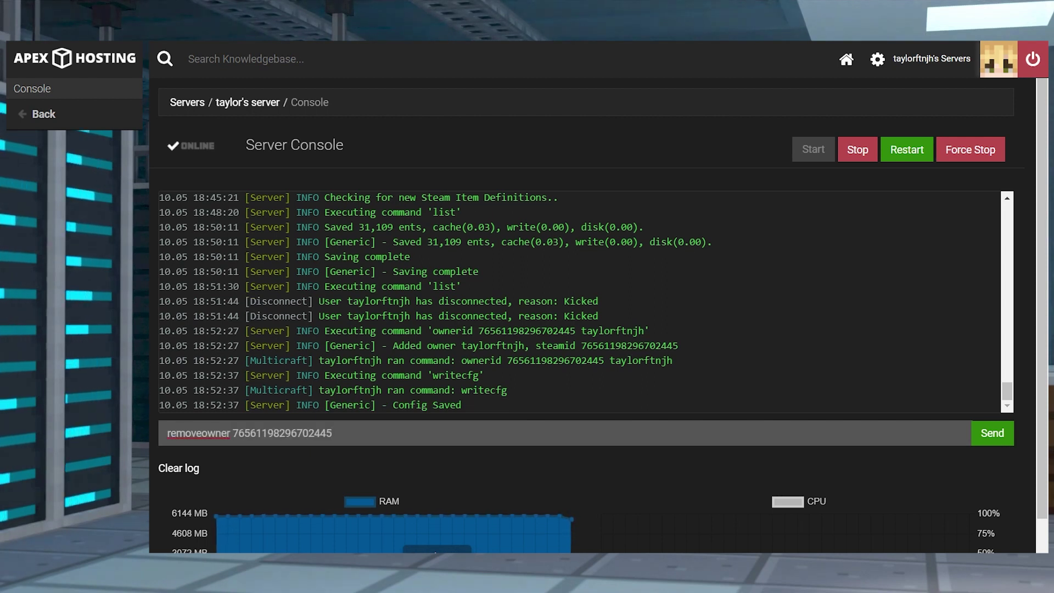
key(BackSpace)
key(BackSpace)
key(BackSpace)
key(BackSpace)
key(BackSpace)
key(BackSpace)
key(BackSpace)
key(BackSpace)
key(BackSpace)
key(BackSpace)
key(BackSpace)
key(BackSpace)
key(BackSpace)
key(BackSpace)
key(BackSpace)
key(BackSpace)
key(BackSpace)
key(BackSpace)
key(BackSpace)
key(BackSpace)
text(moderator)
key(ctrl+v)
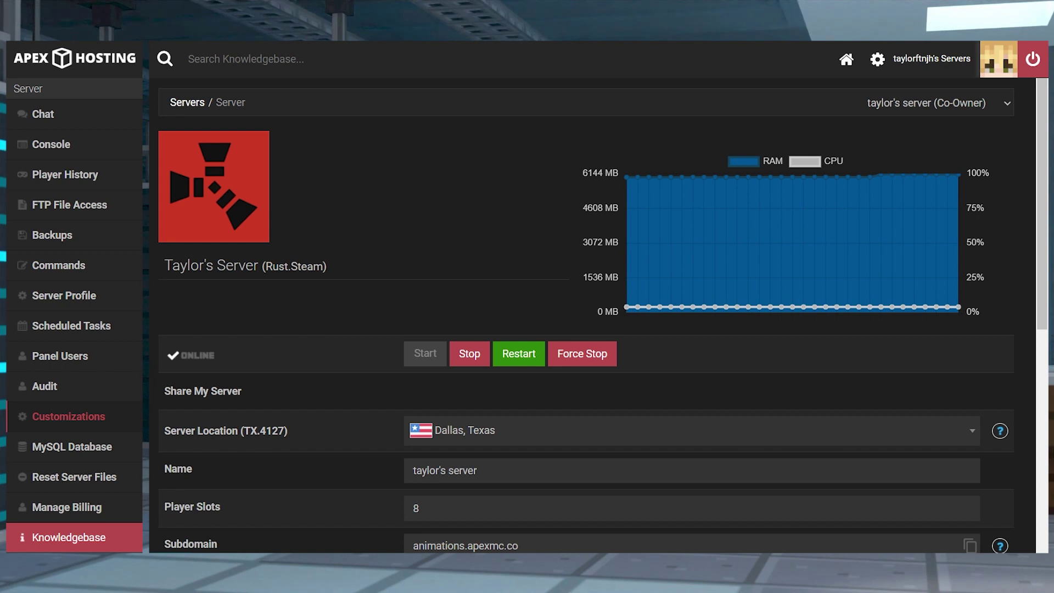
Step: Review Server Settings: Public Server Description, Header Banner, Logo, Server URL and Public Server Name
scroll(386, 342, down, 3)
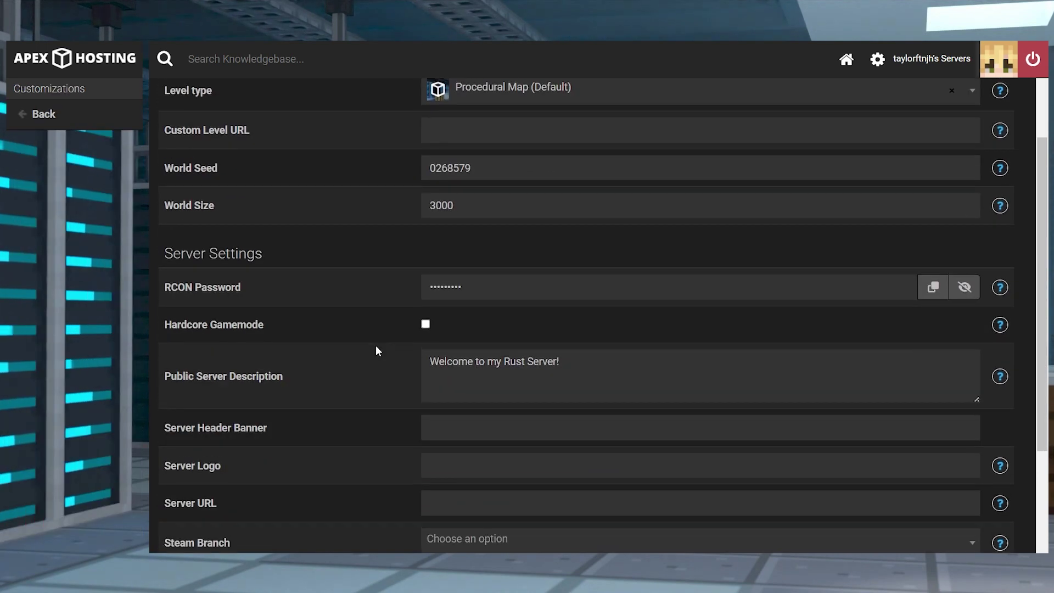
scroll(377, 350, down, 2)
drag(263, 175, 165, 177)
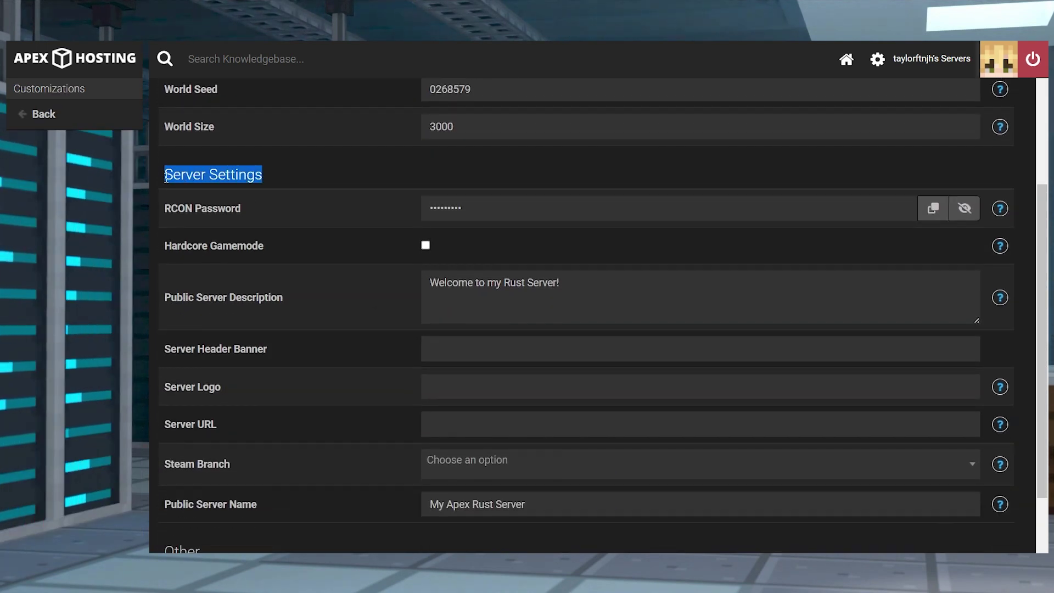
drag(283, 297, 168, 312)
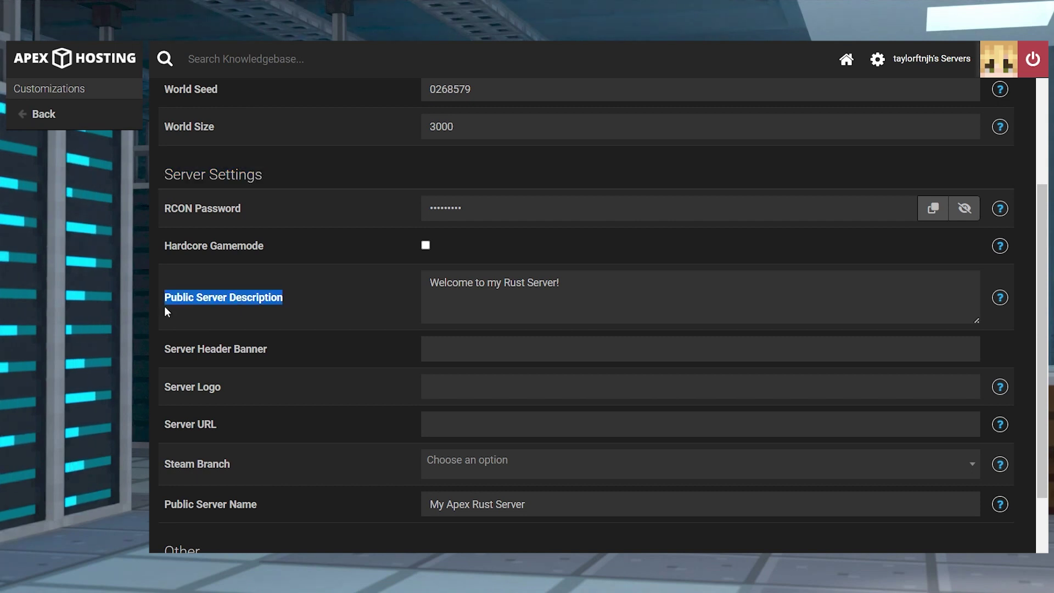
drag(267, 349, 162, 355)
drag(220, 387, 167, 394)
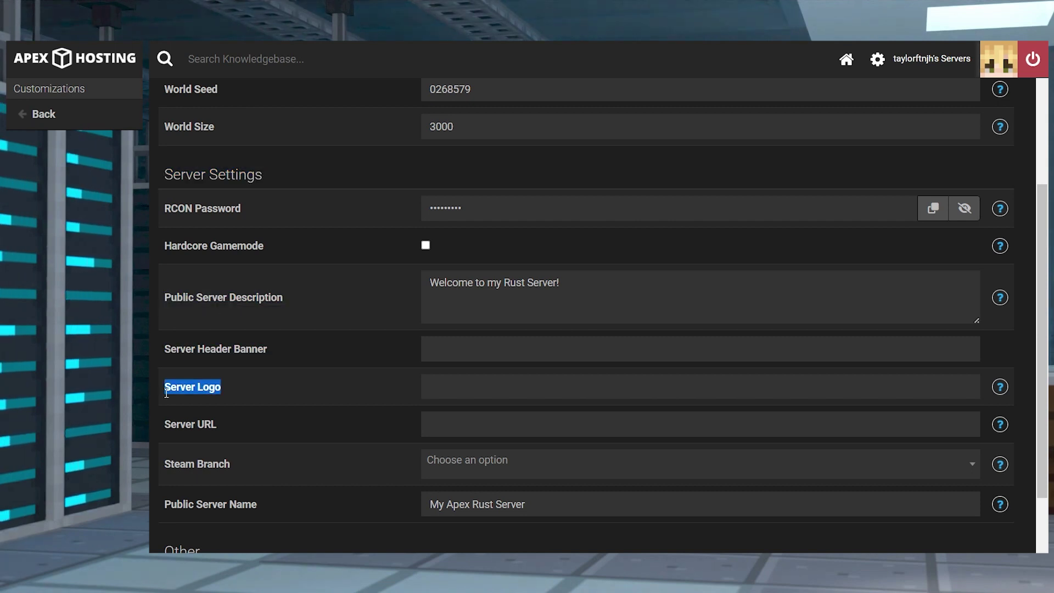
drag(218, 424, 162, 427)
drag(257, 504, 163, 505)
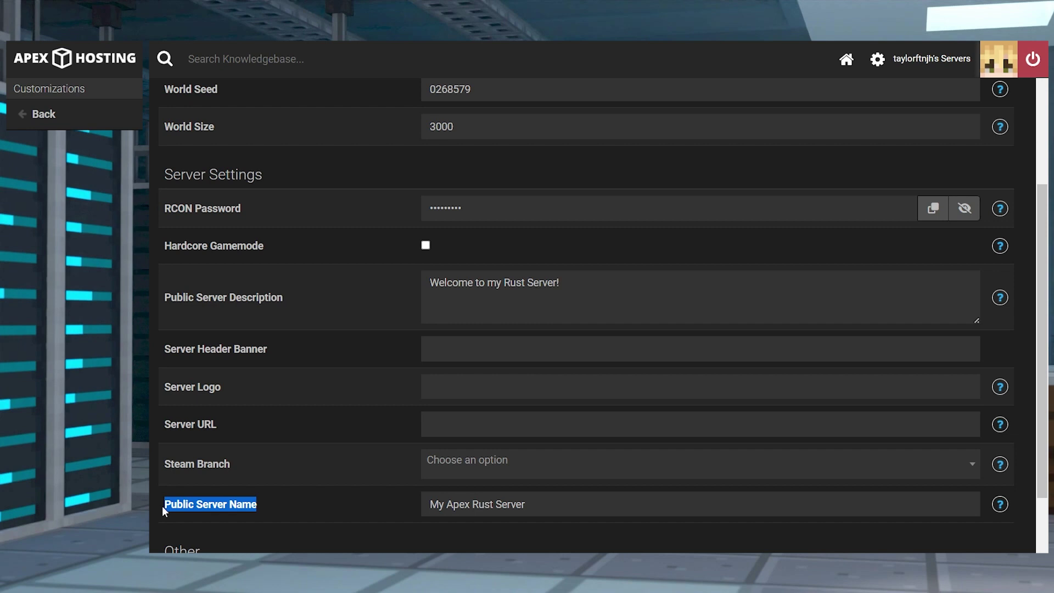
click(292, 319)
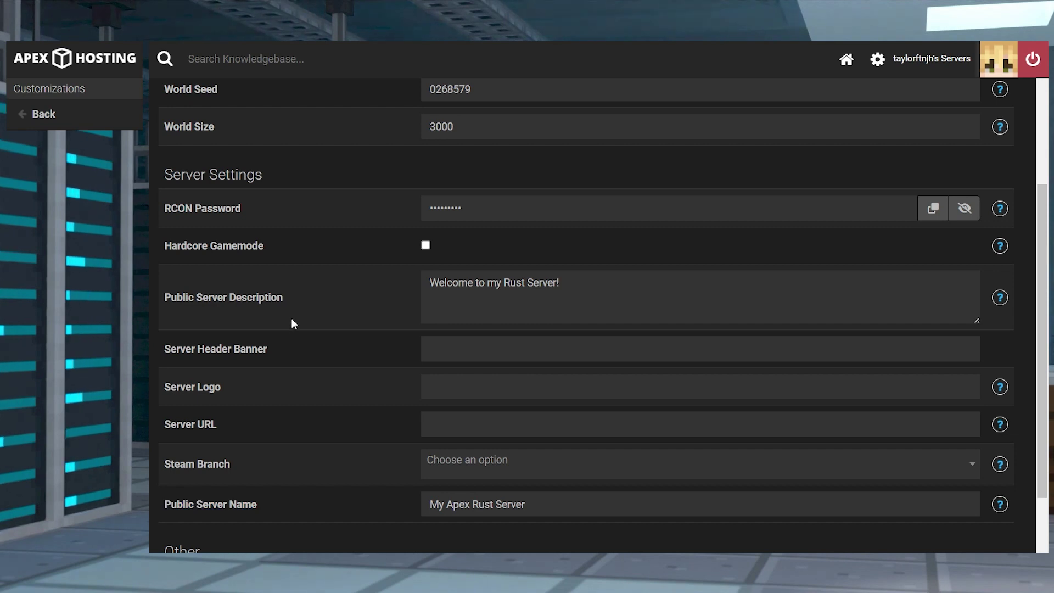
Step: Scroll the Customizations page once more and return to the server overview
scroll(291, 323, down, 2)
scroll(291, 324, up, 6)
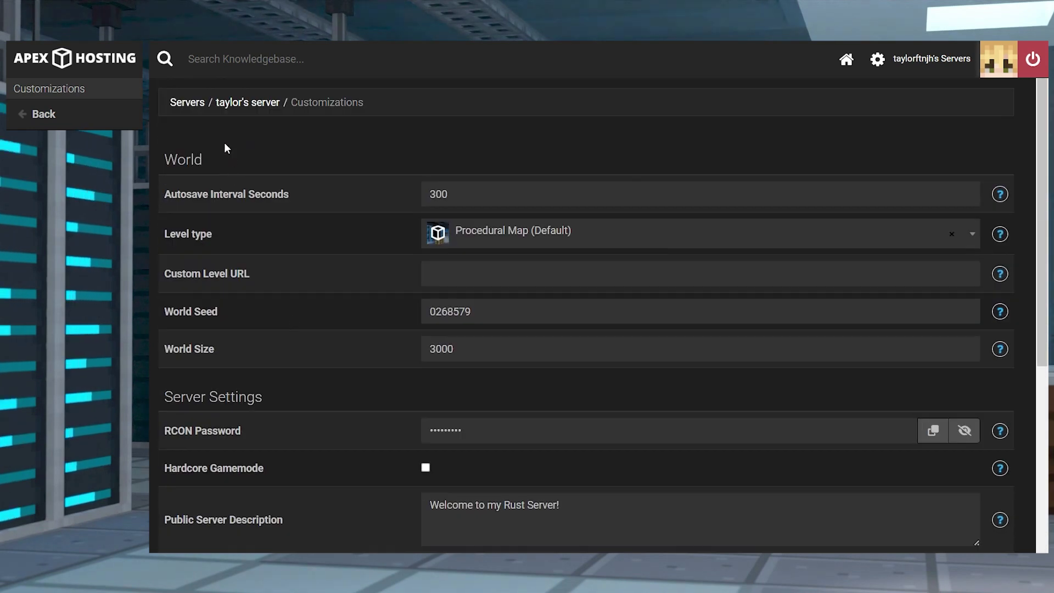
click(247, 102)
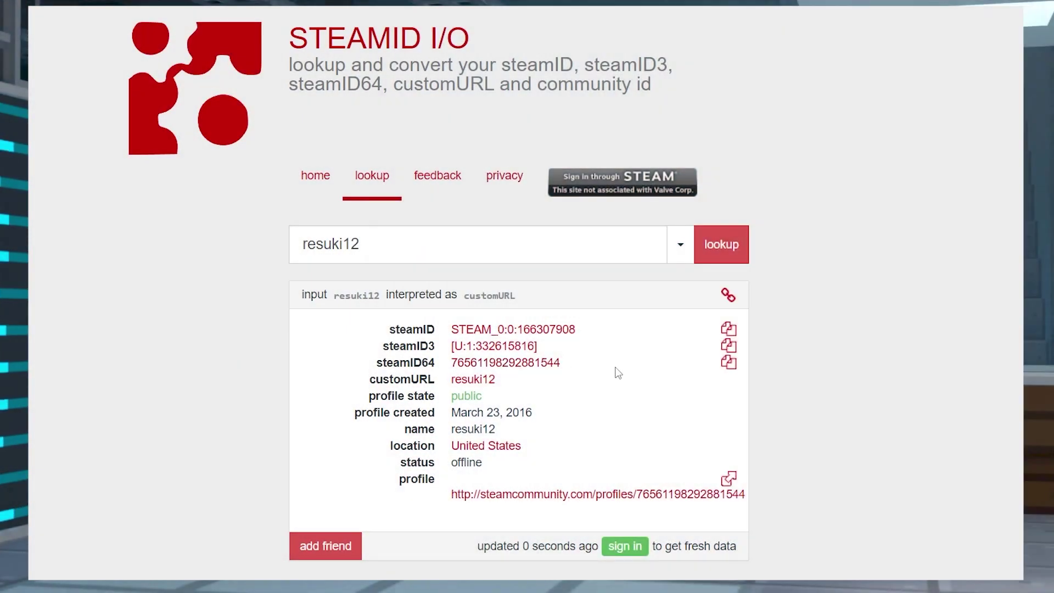
Step: Copy the player's steamID64 and ban them in the console with banid and reason "Hacker"
click(728, 363)
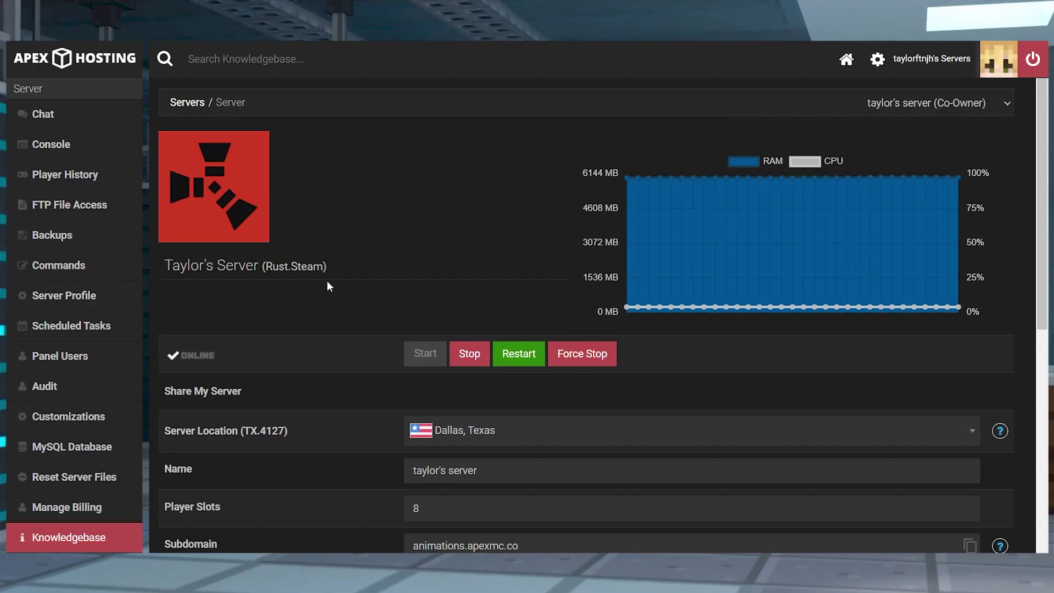
click(112, 149)
text(banid)
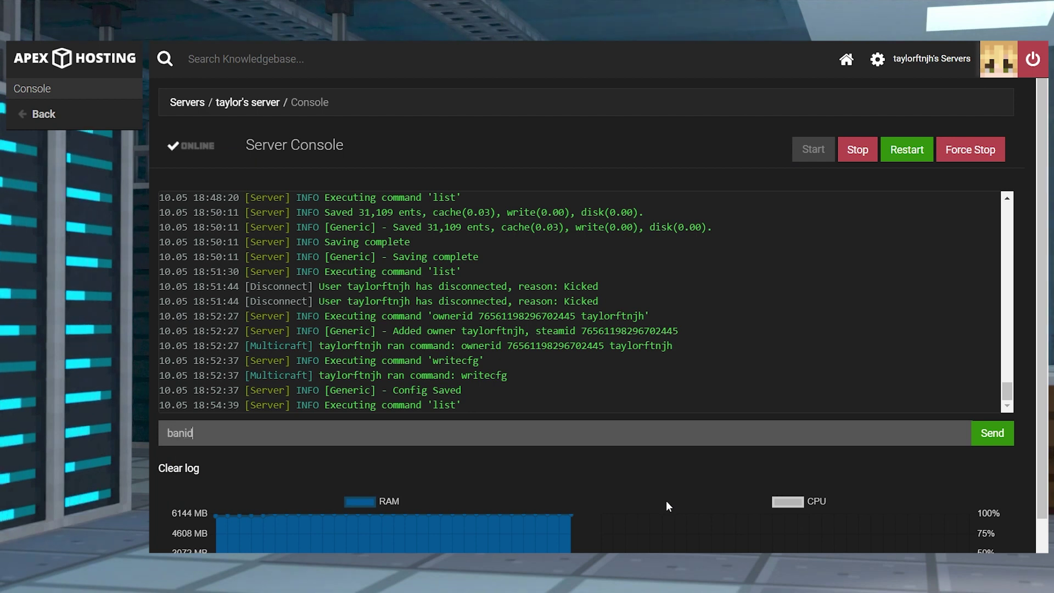
key(ctrl+v)
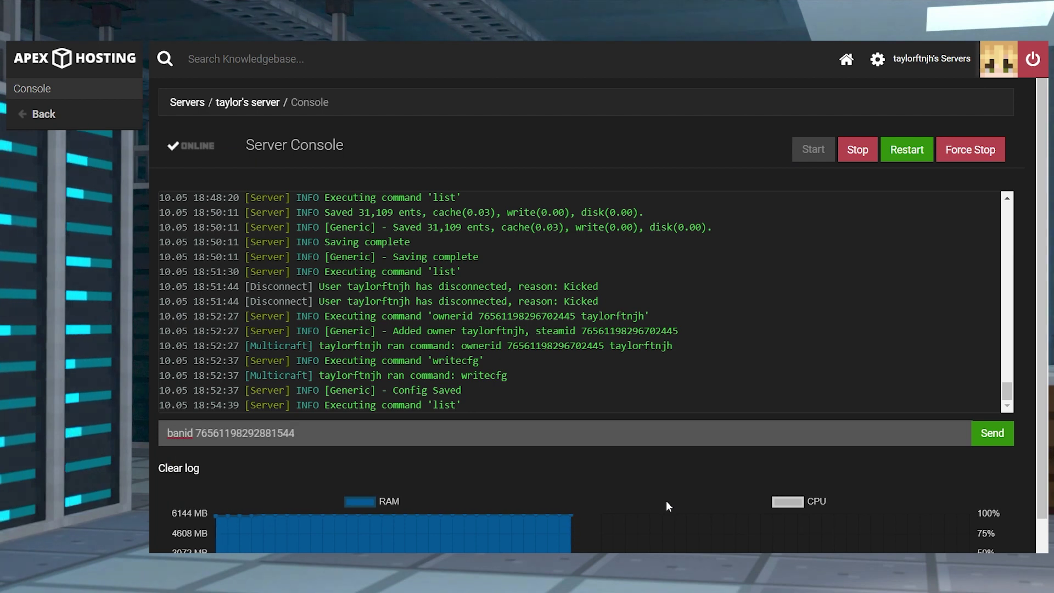
text(resuki)
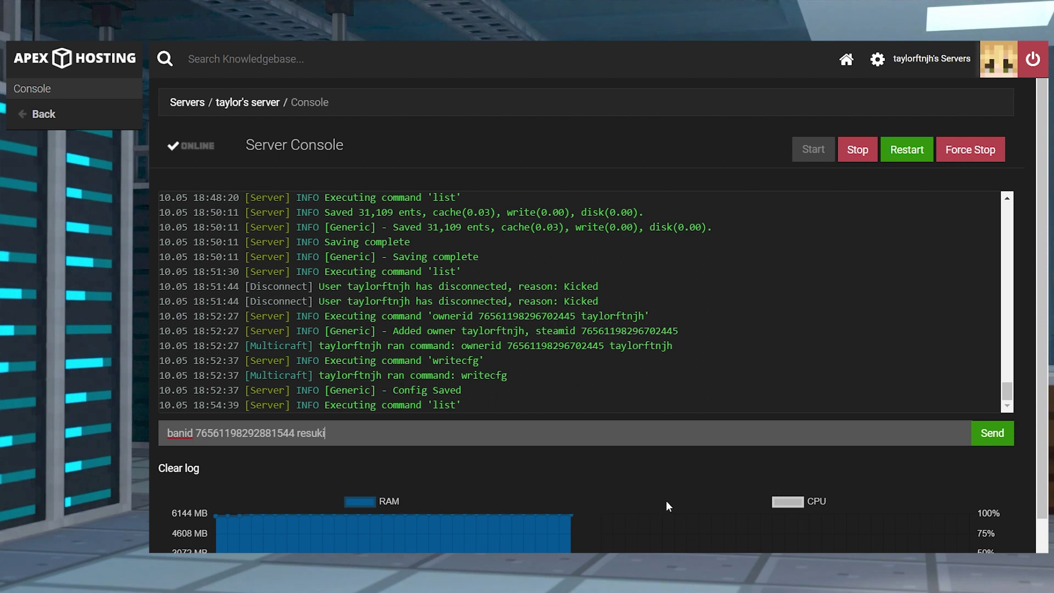
text(12 "Hacker")
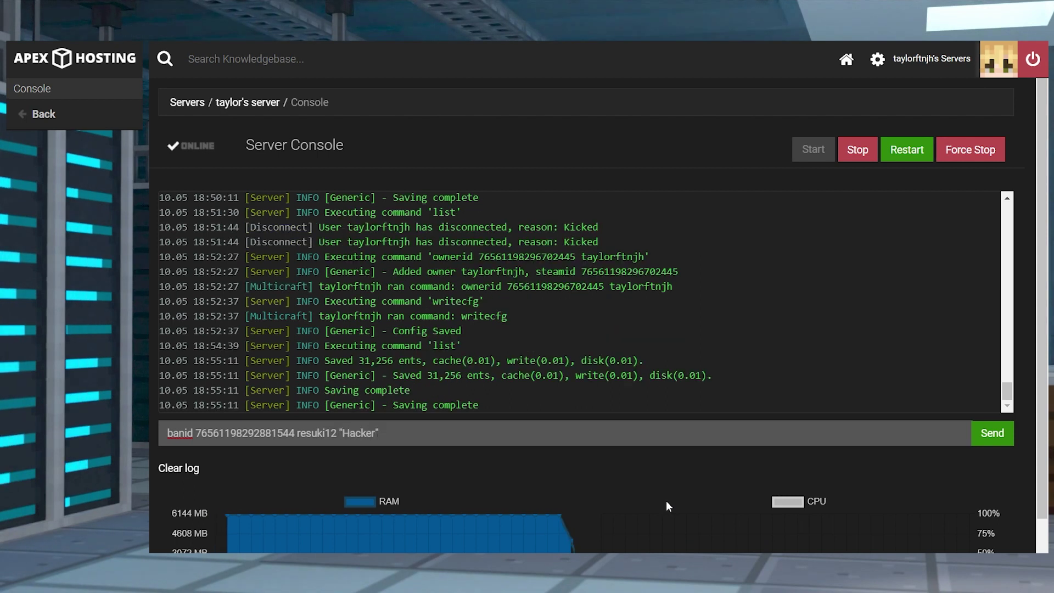
key(Return)
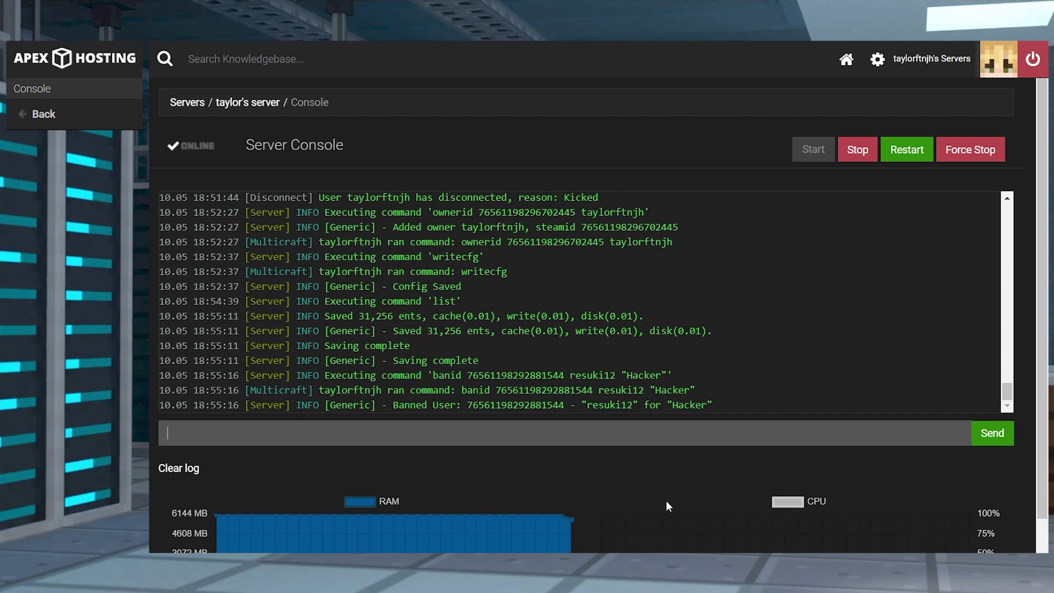
Step: Check the ban list with banlistex, then lift the player's ban with unban
text(banliste)
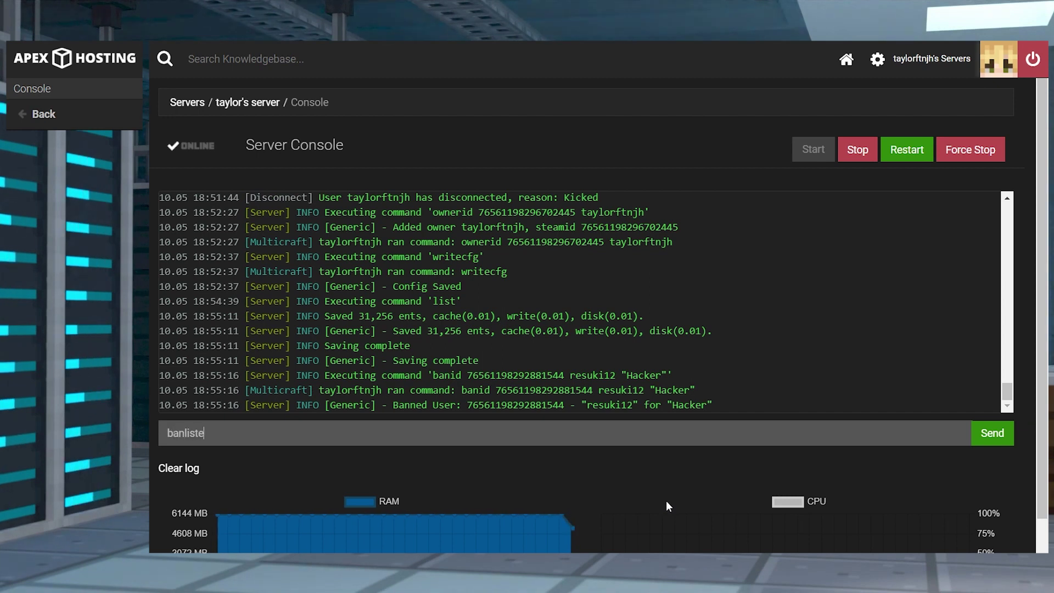
text(x)
key(Return)
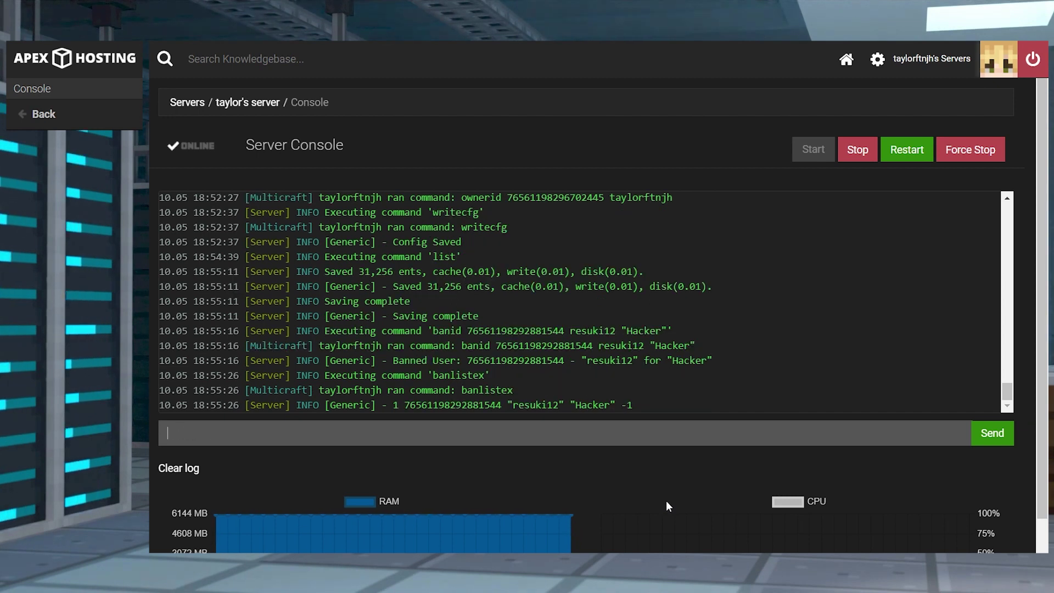
text(unban 76561198292881544)
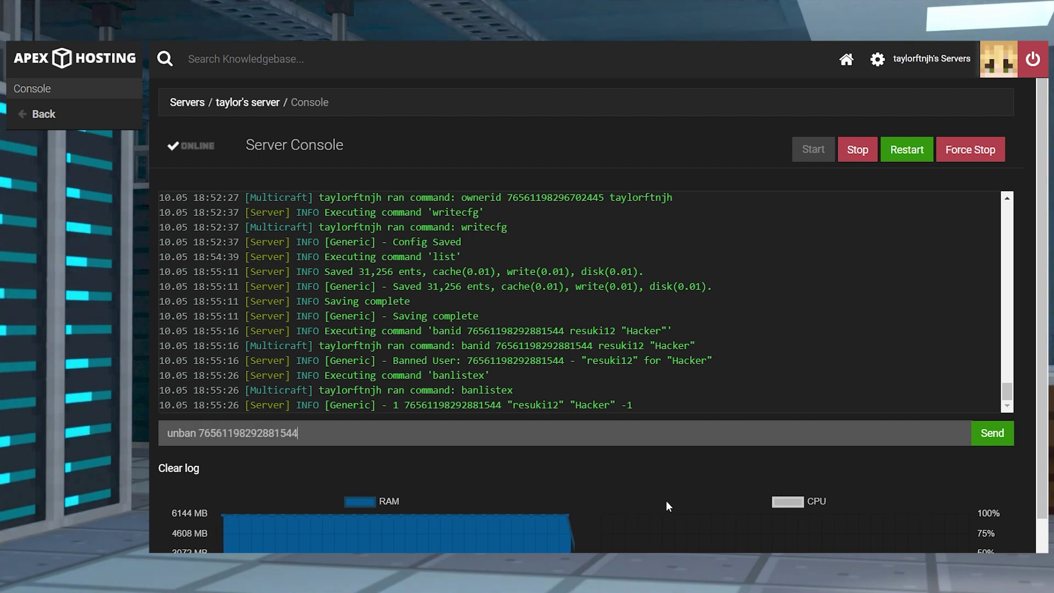
key(Return)
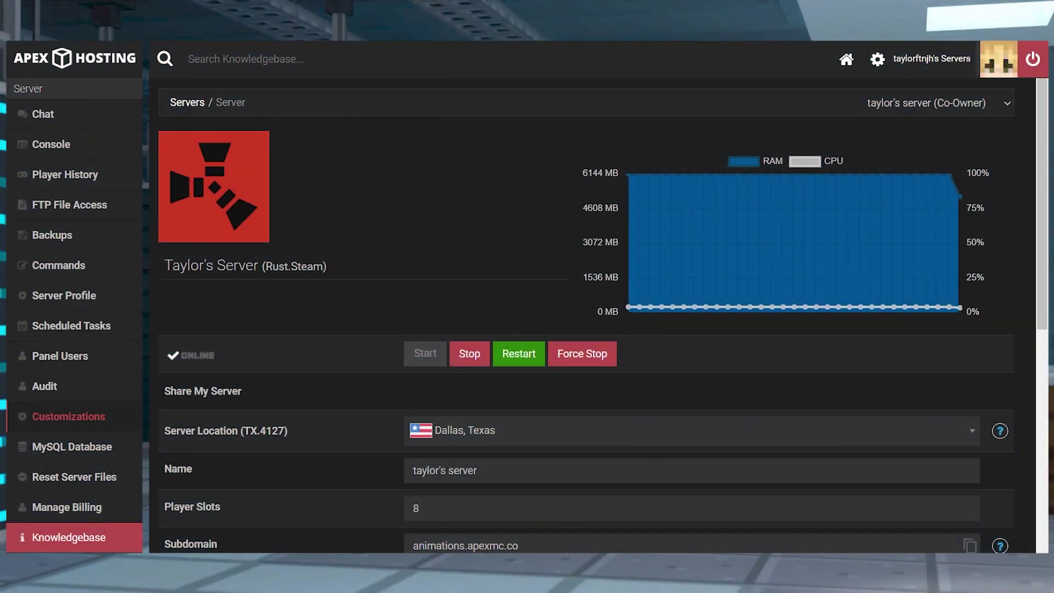
Step: Open Customizations and review the World, World Seed and World Size settings
click(68, 417)
drag(206, 162, 161, 166)
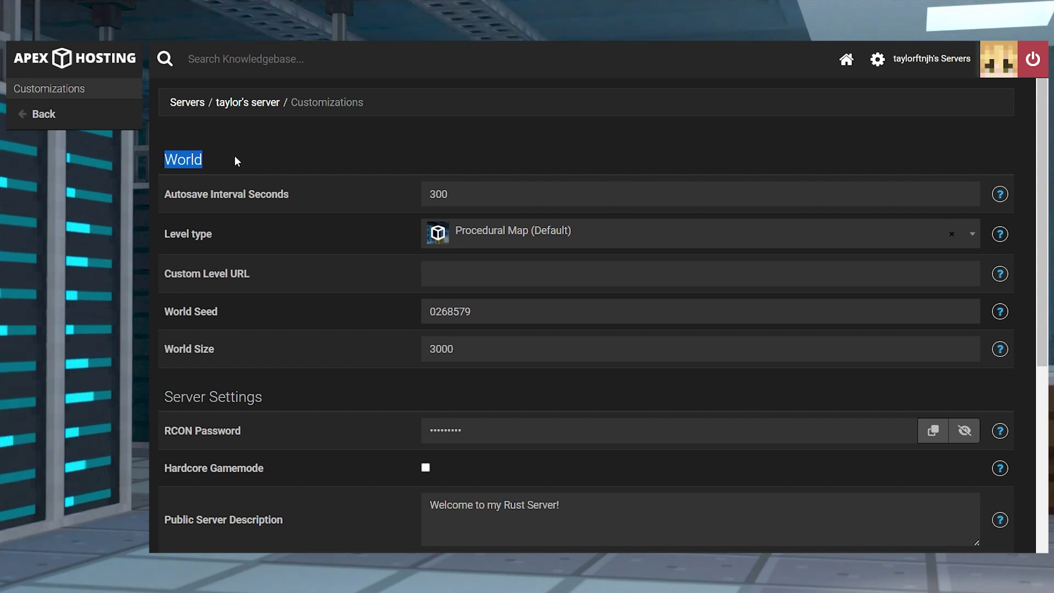
drag(218, 312, 162, 312)
drag(222, 353, 165, 357)
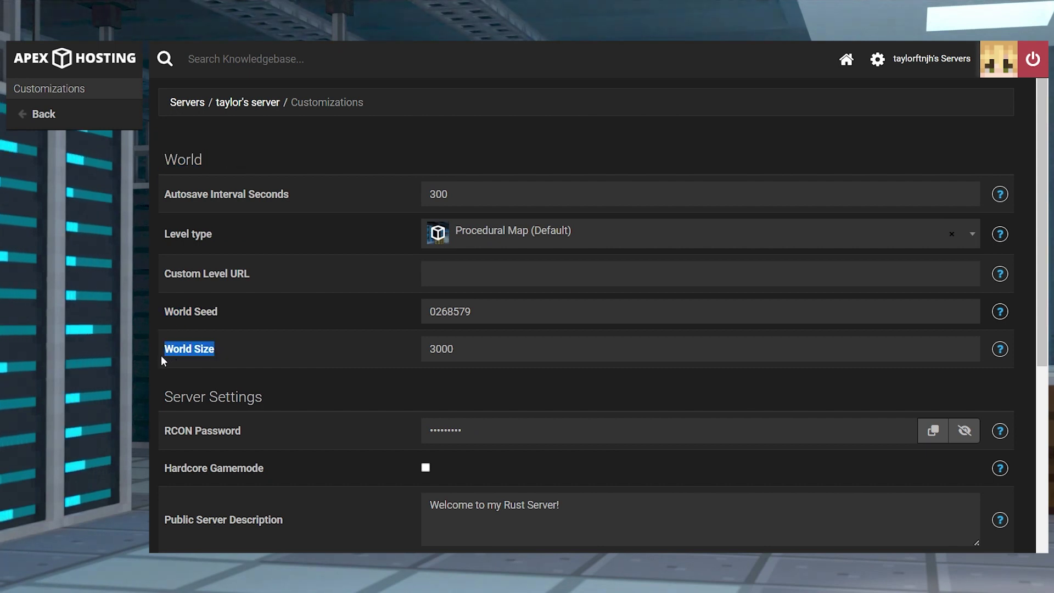
click(259, 361)
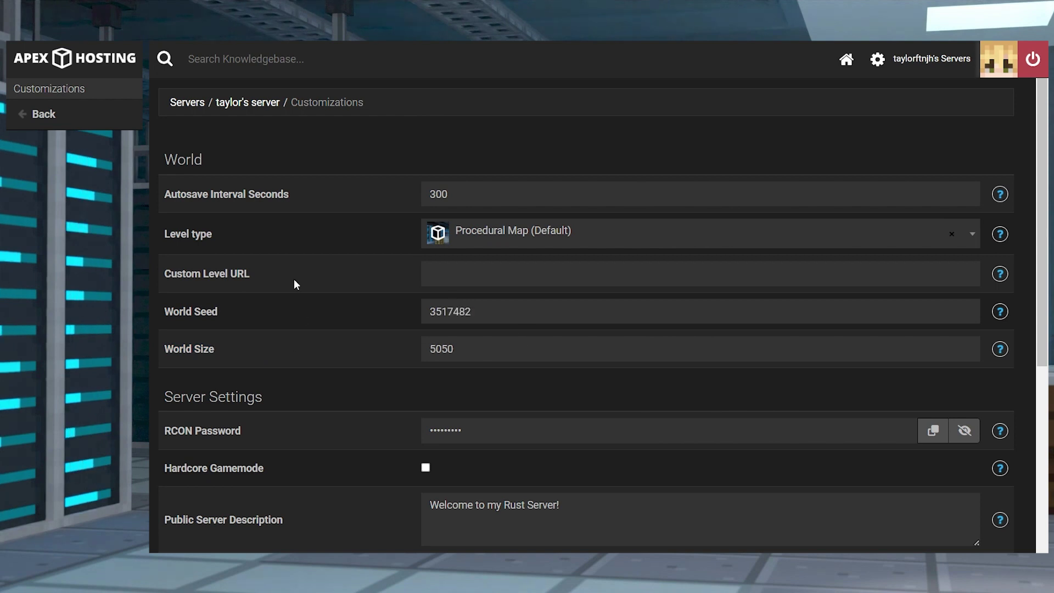
Step: Back on the server overview, change the server's world to 'apex world'
click(229, 103)
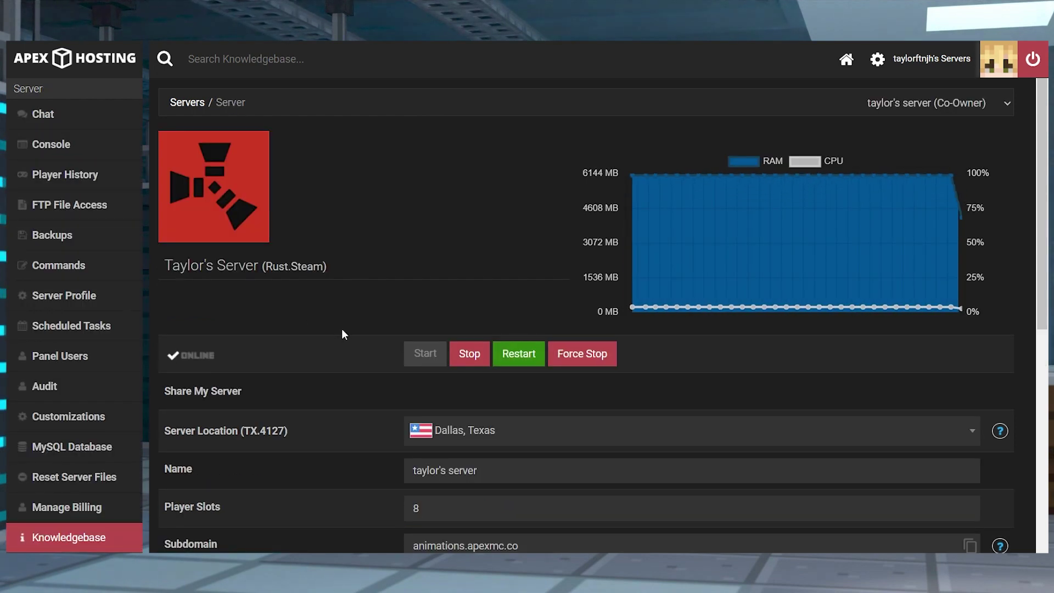
scroll(340, 328, down, 6)
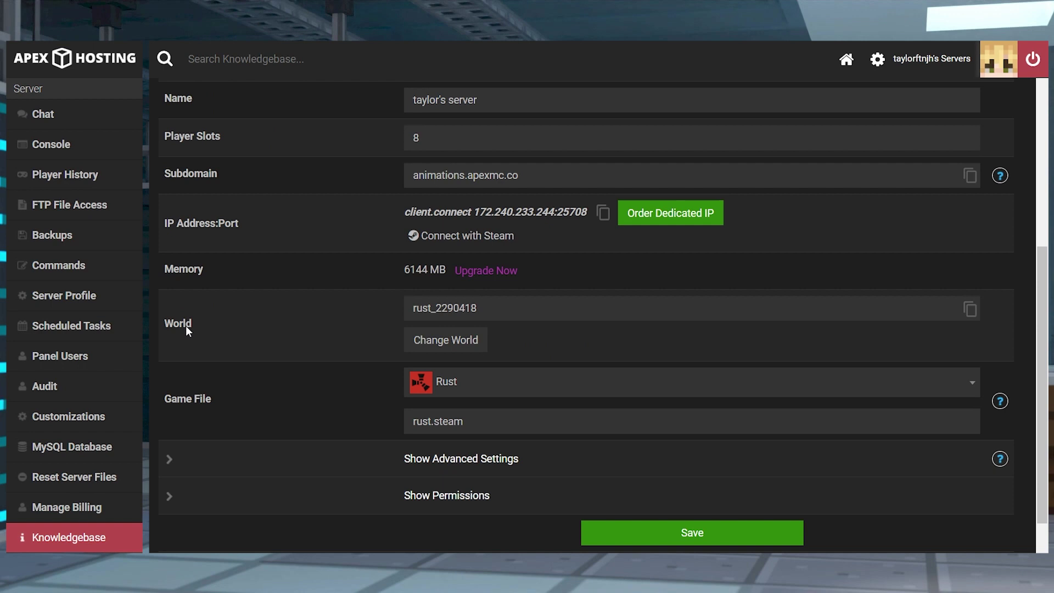
drag(186, 325, 166, 329)
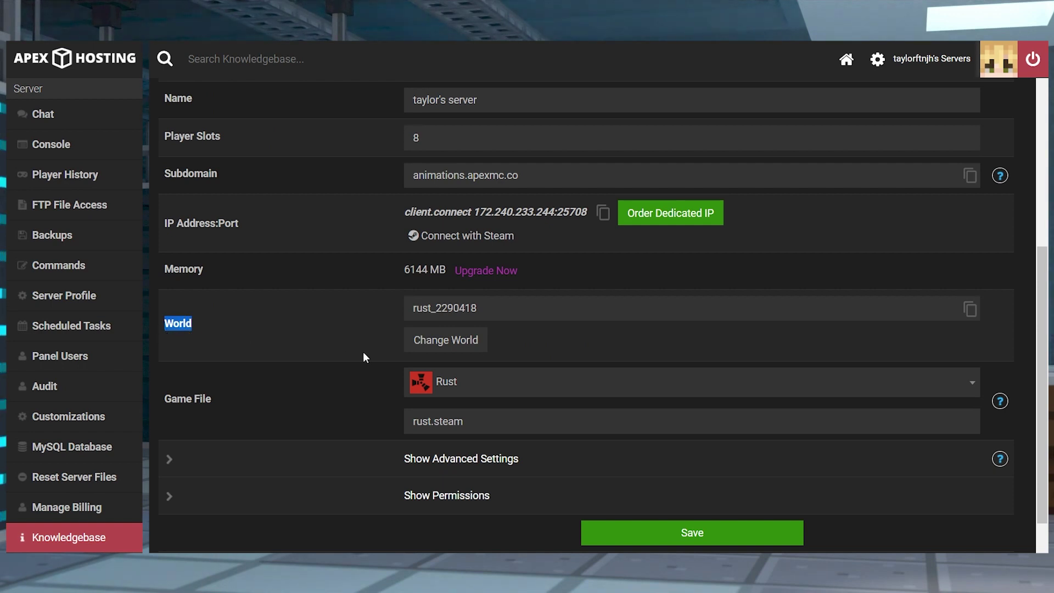
click(447, 340)
text(apex world)
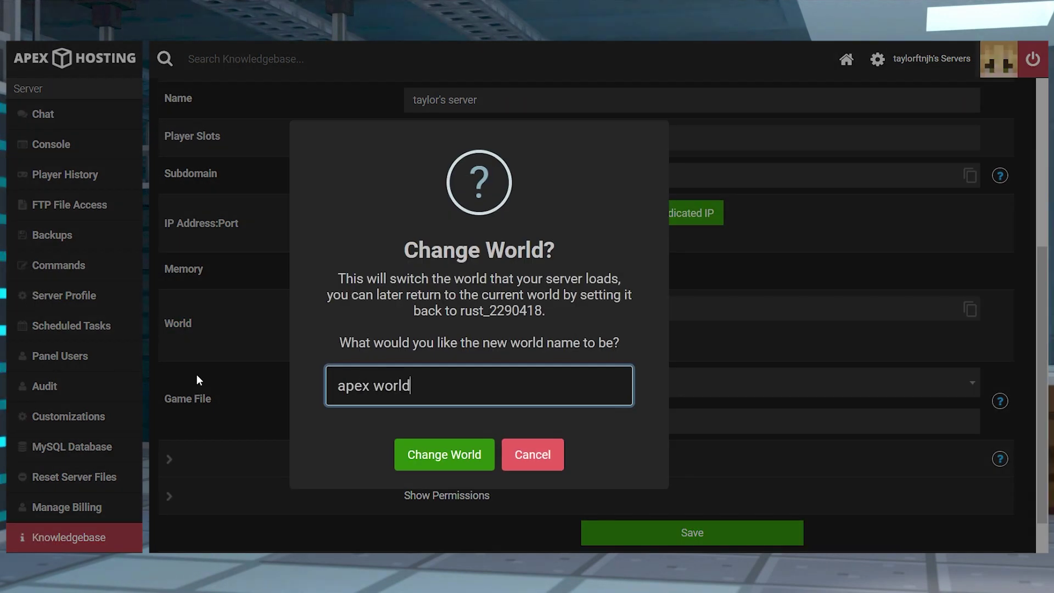
click(438, 454)
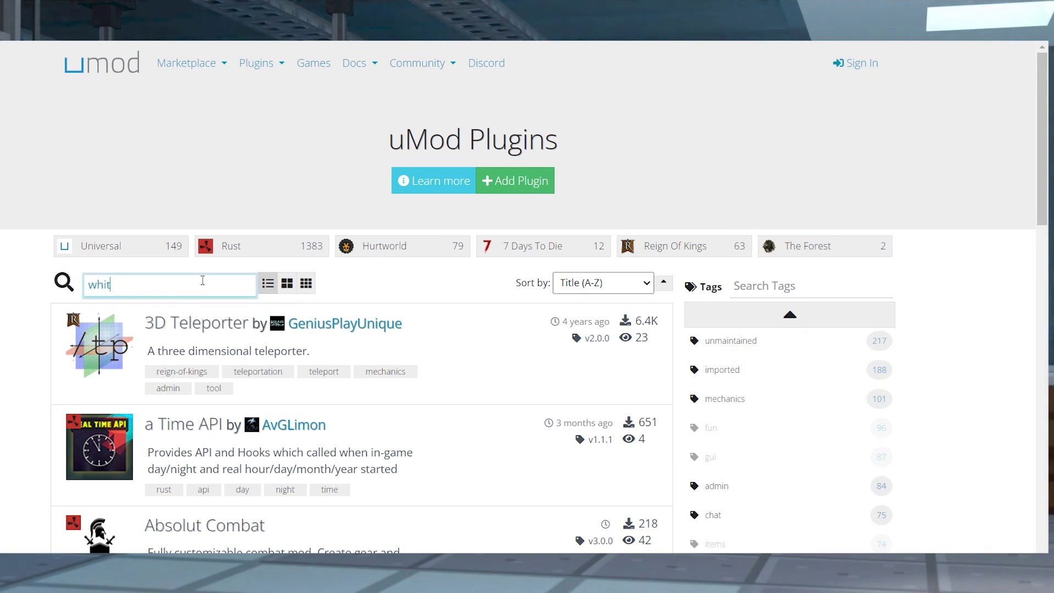
Step: Search uMod for 'whitelist' and download the Whitelist plugin file from its page
text(elist)
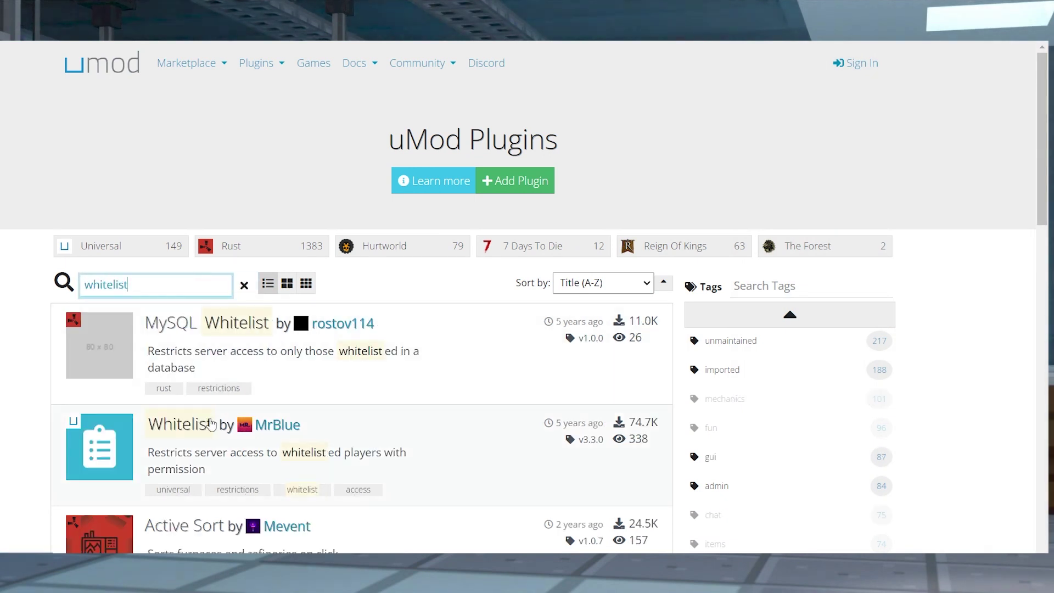
click(211, 423)
click(811, 124)
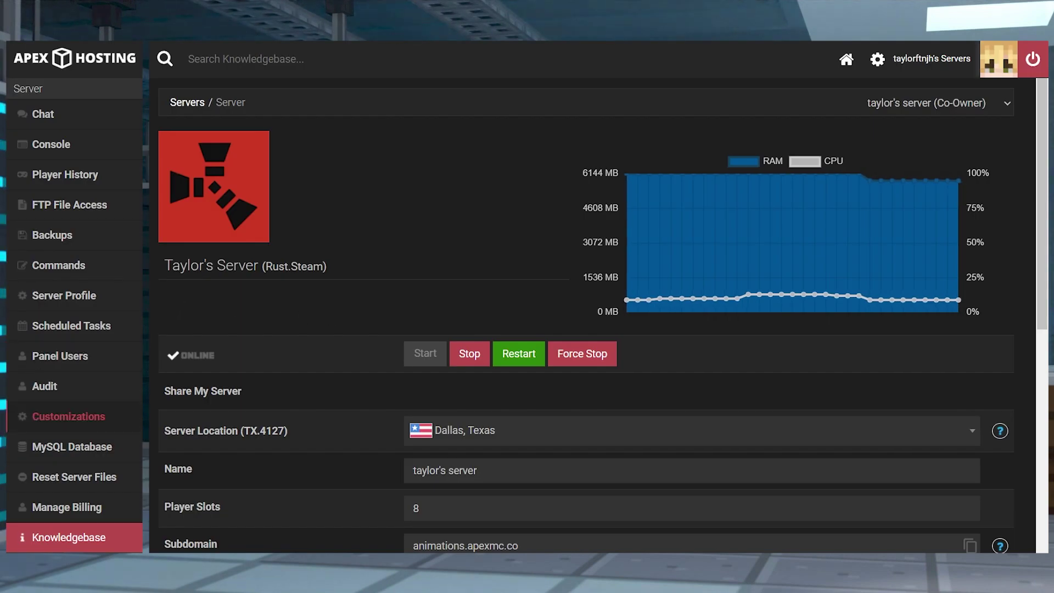
click(69, 416)
scroll(349, 346, down, 6)
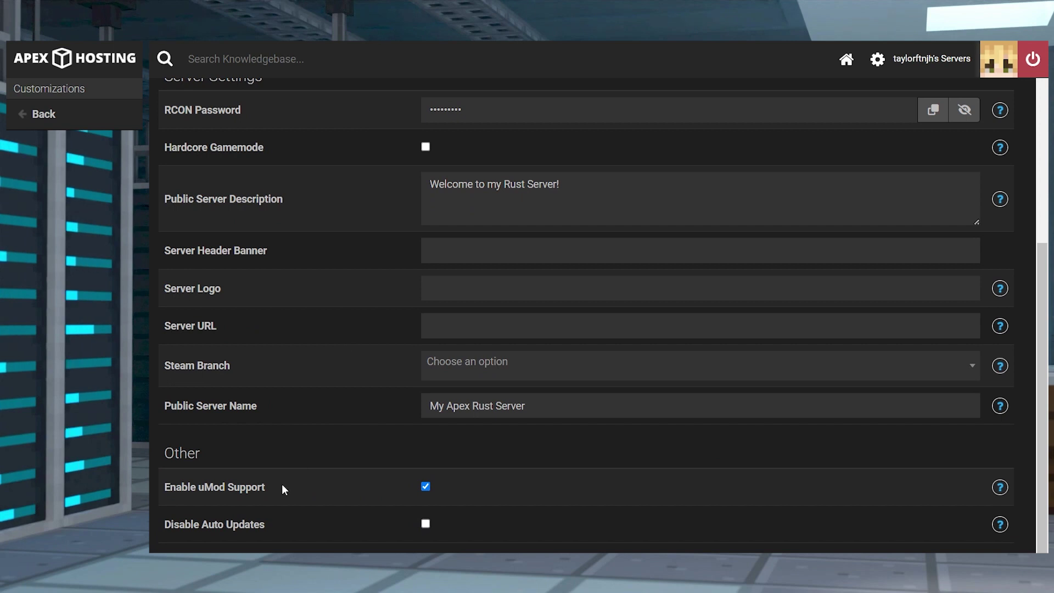
drag(282, 483, 169, 497)
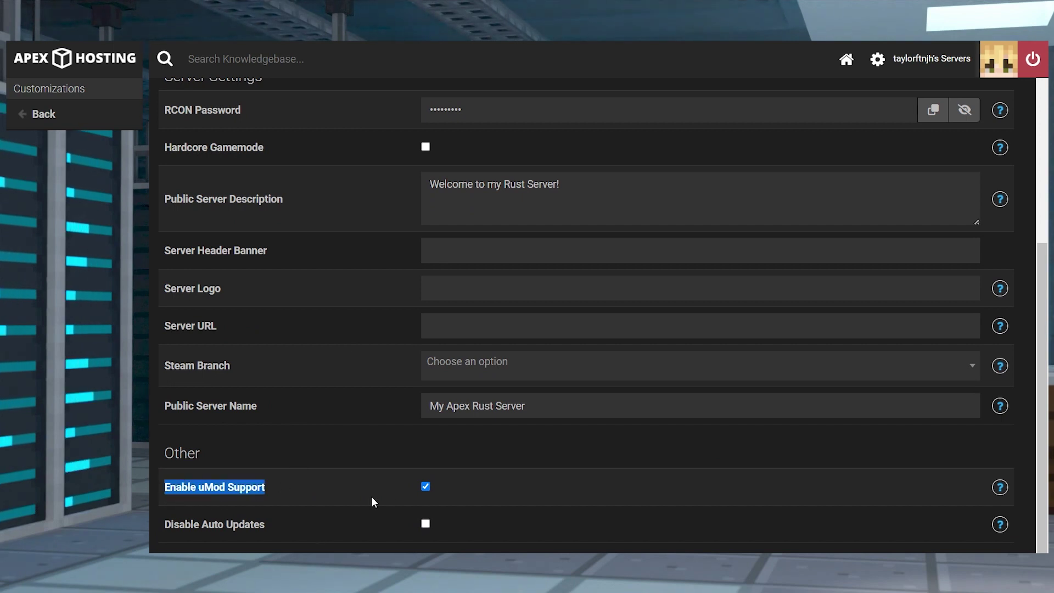
scroll(410, 488, up, 6)
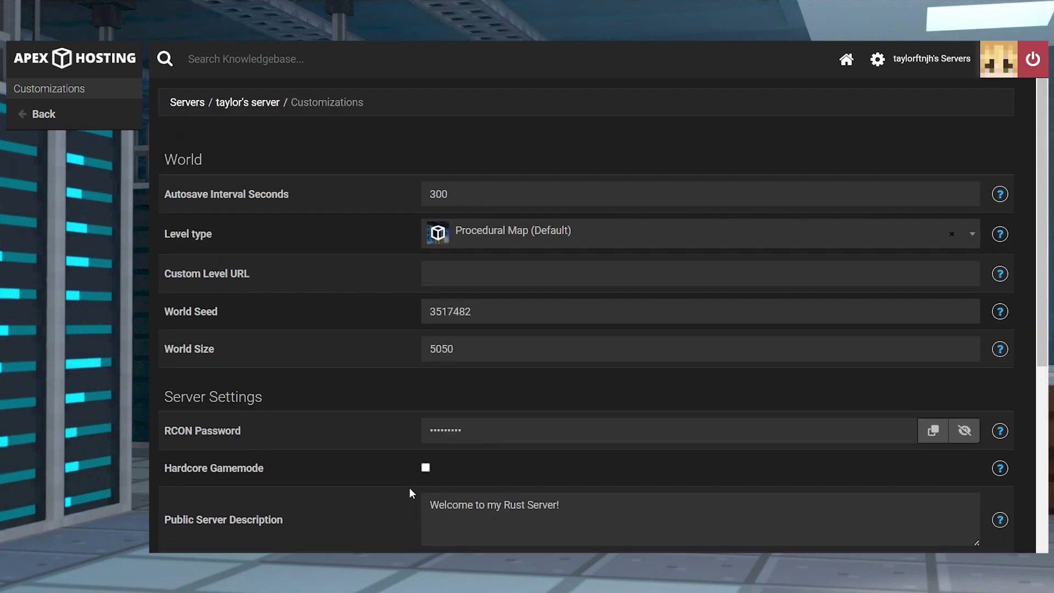
click(258, 103)
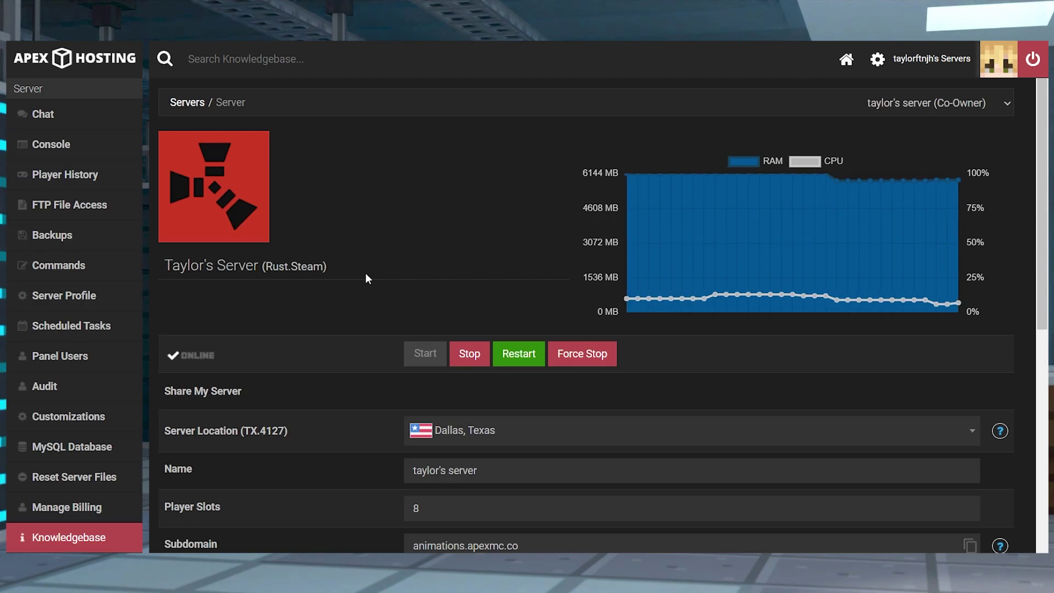
Step: Upload Whitelist.cs (7 kb) into /default/oxide/plugins through the FTP file browser
click(138, 215)
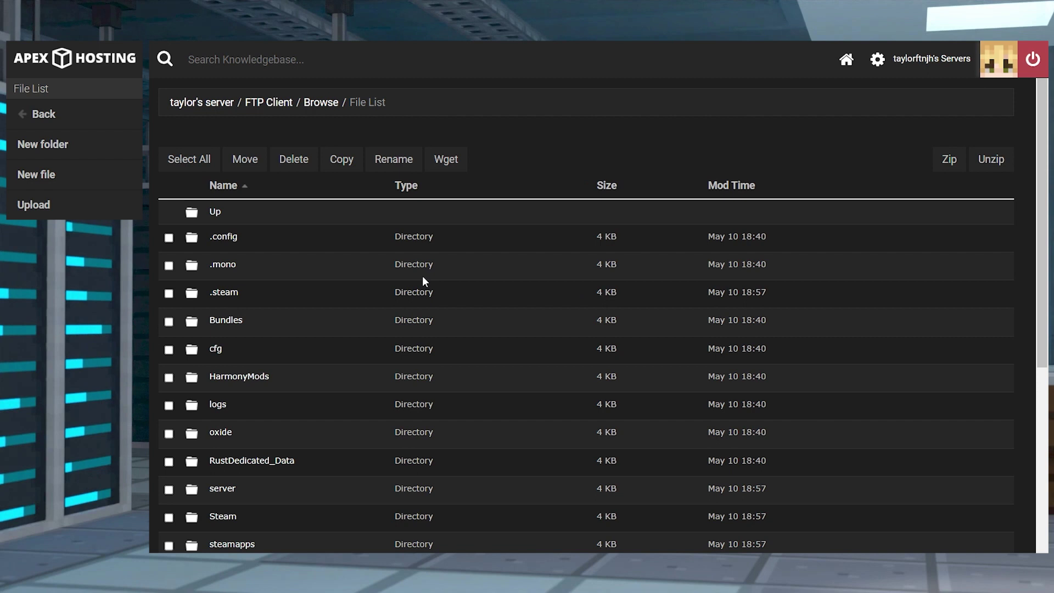
click(221, 433)
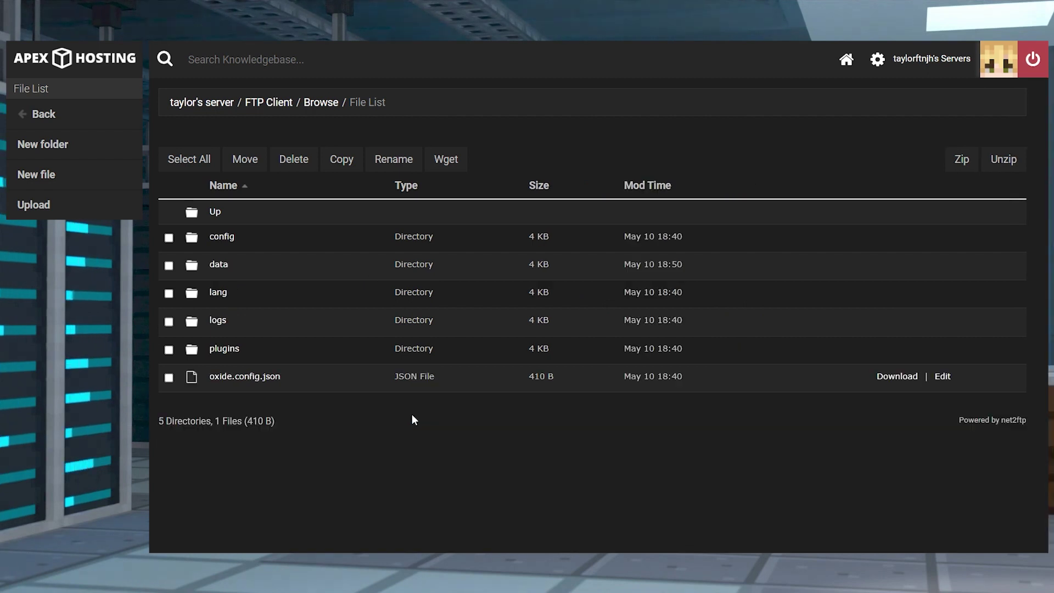
click(272, 356)
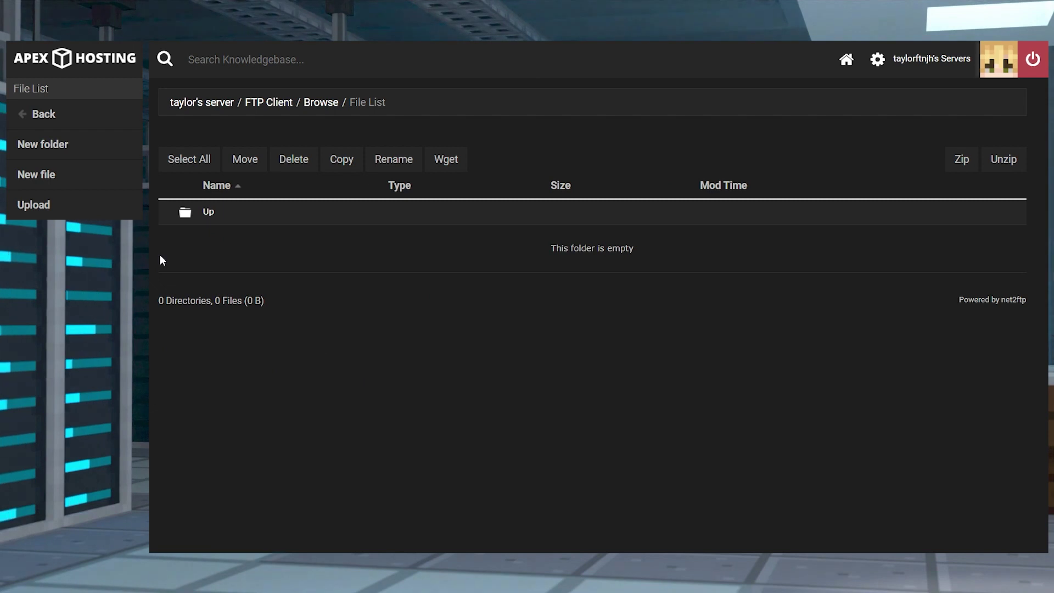
click(125, 207)
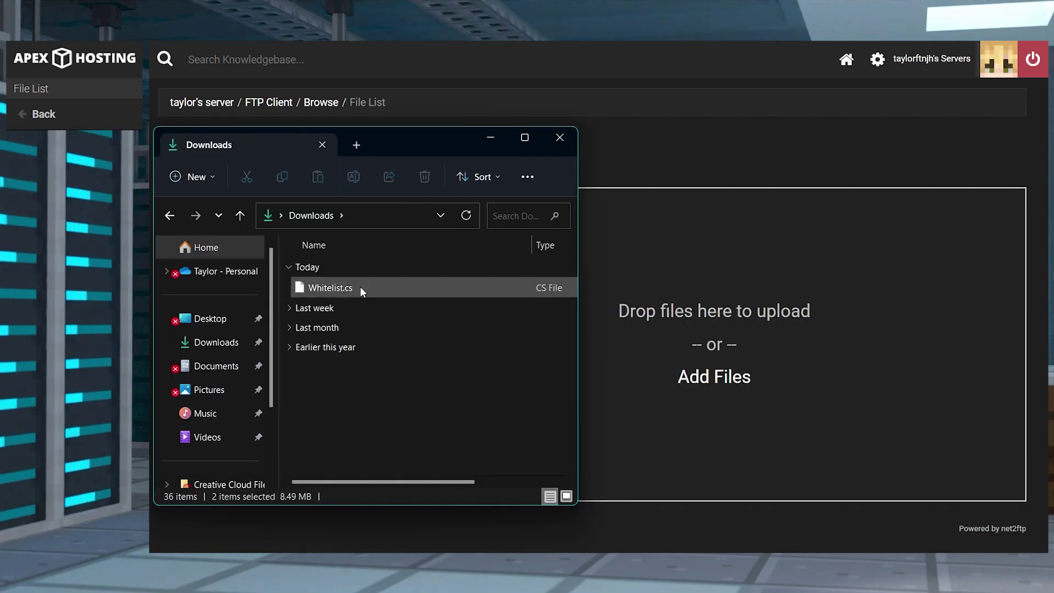
click(385, 285)
drag(386, 285, 647, 296)
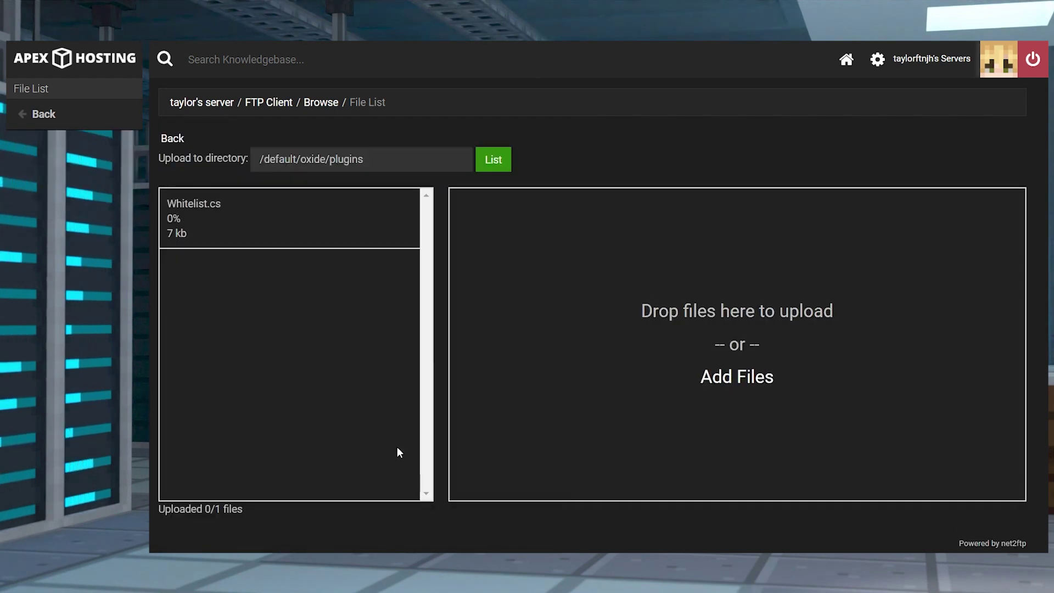
drag(243, 510, 161, 512)
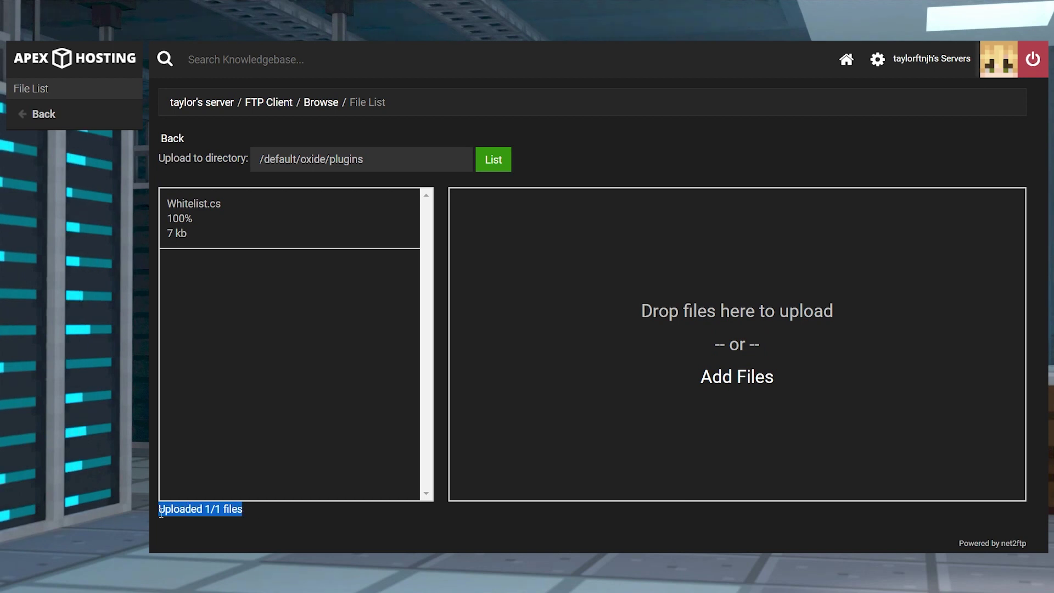
Step: Loot the crate and eat its granola bar, raising food to 141
click(187, 104)
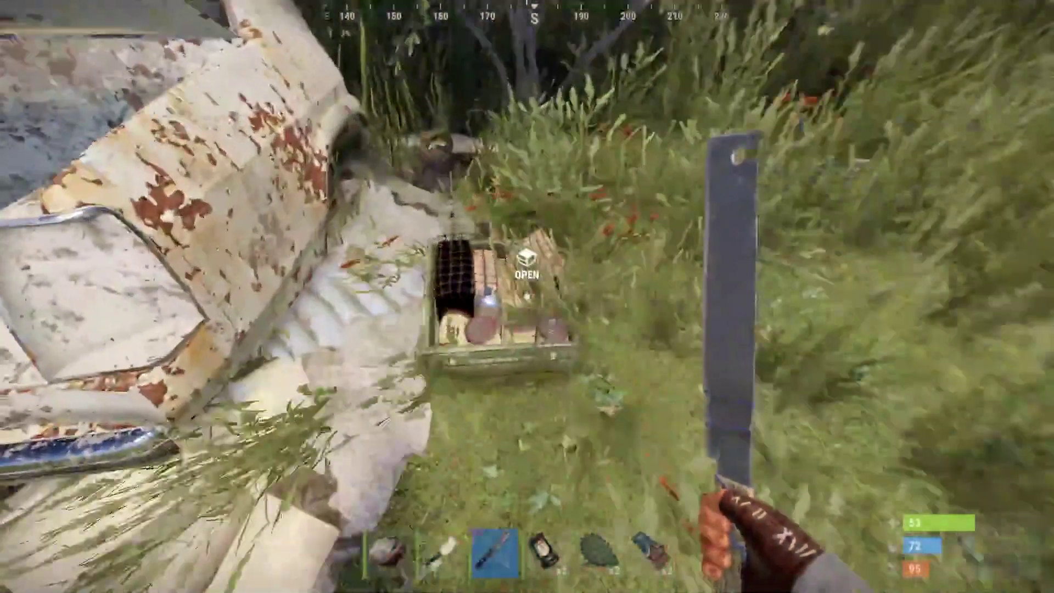
key(e)
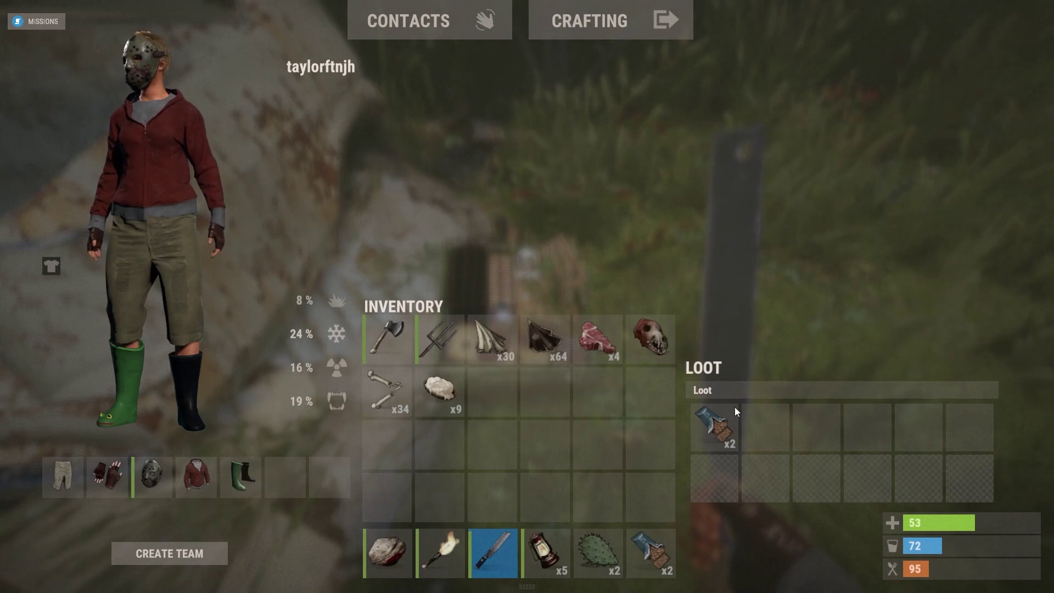
click(717, 433)
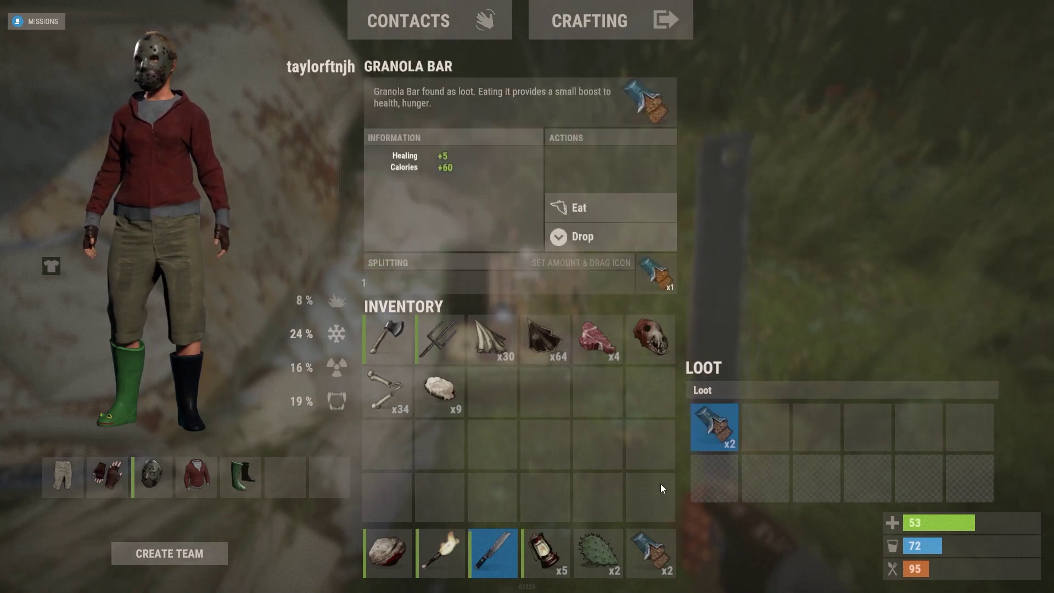
click(599, 209)
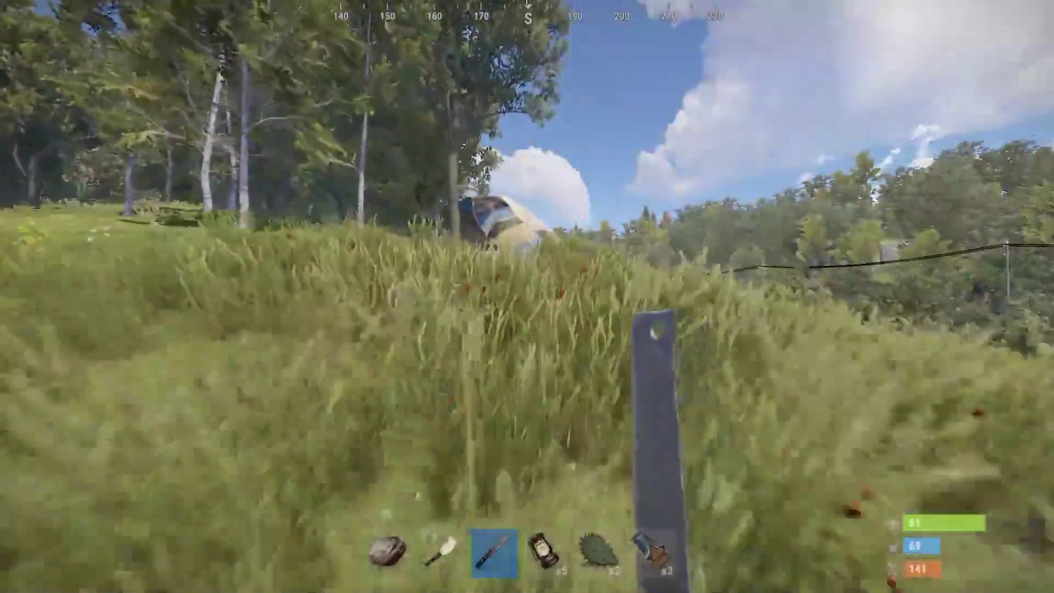
Step: Walk forward up to the crashed airdrop crate
key(w)
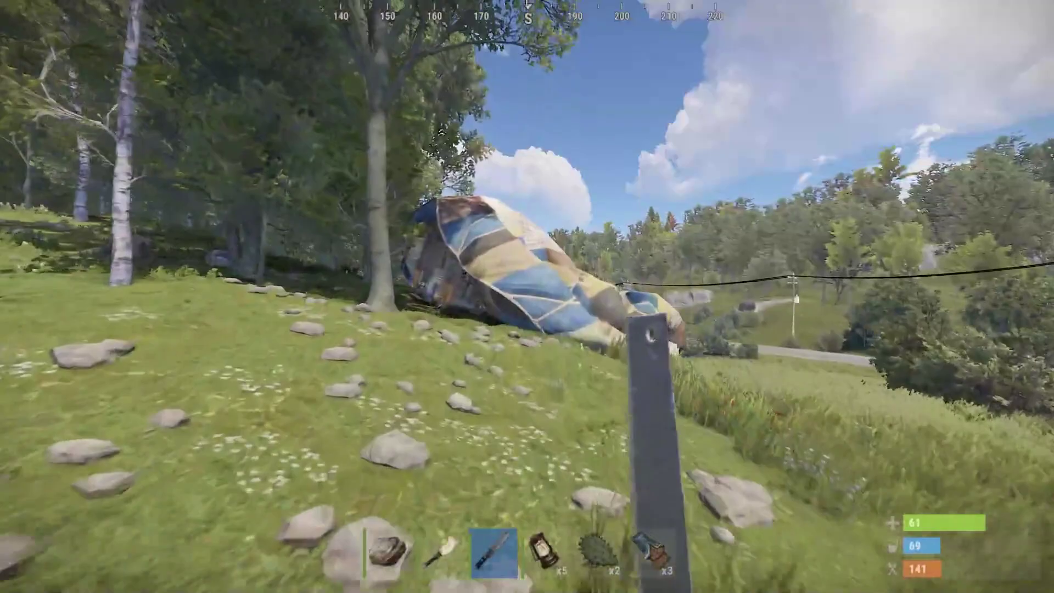
key(w)
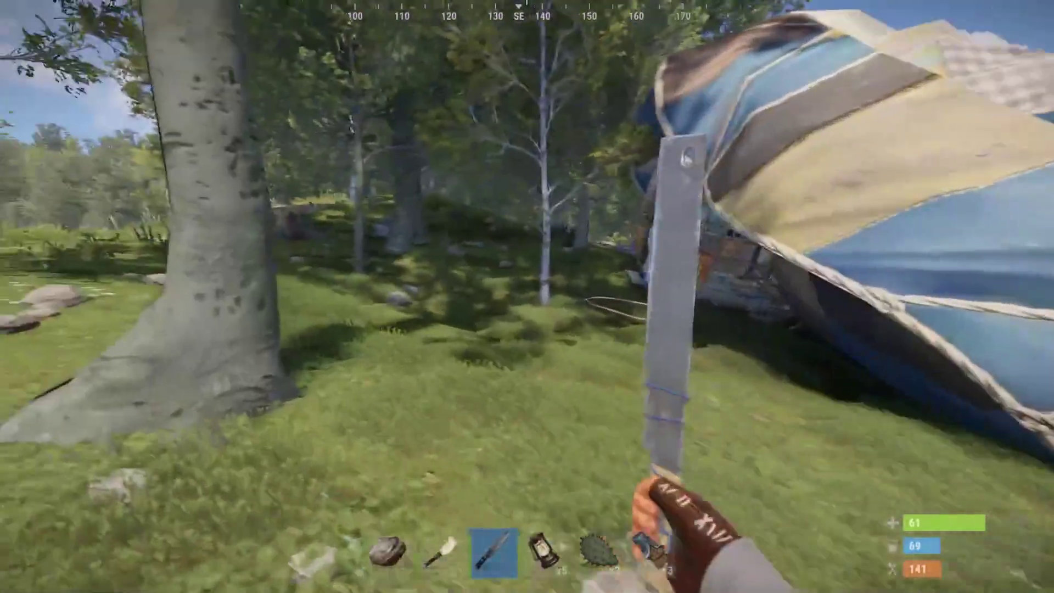
key(w)
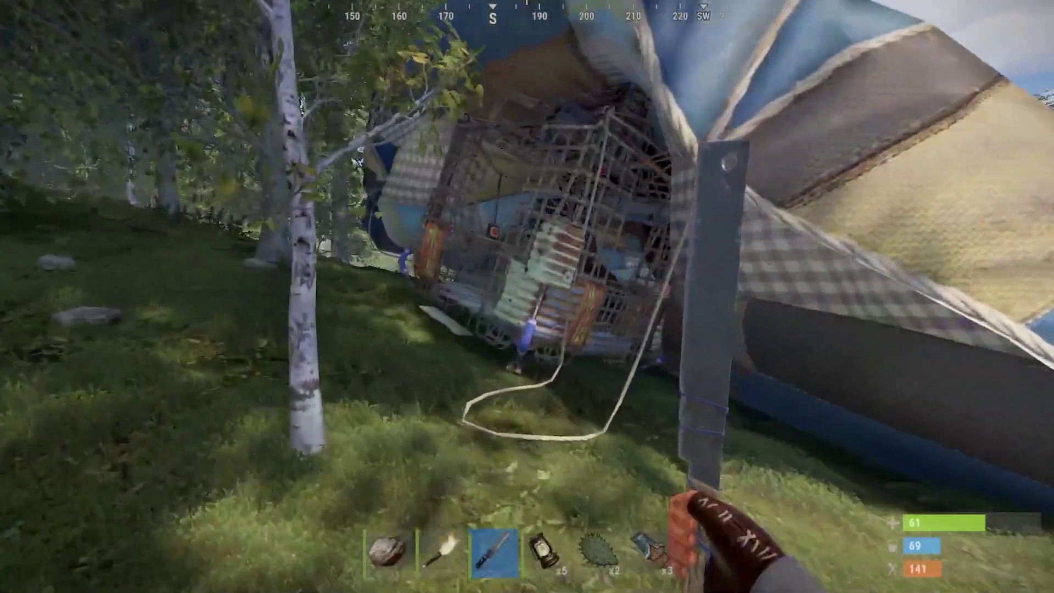
key(w)
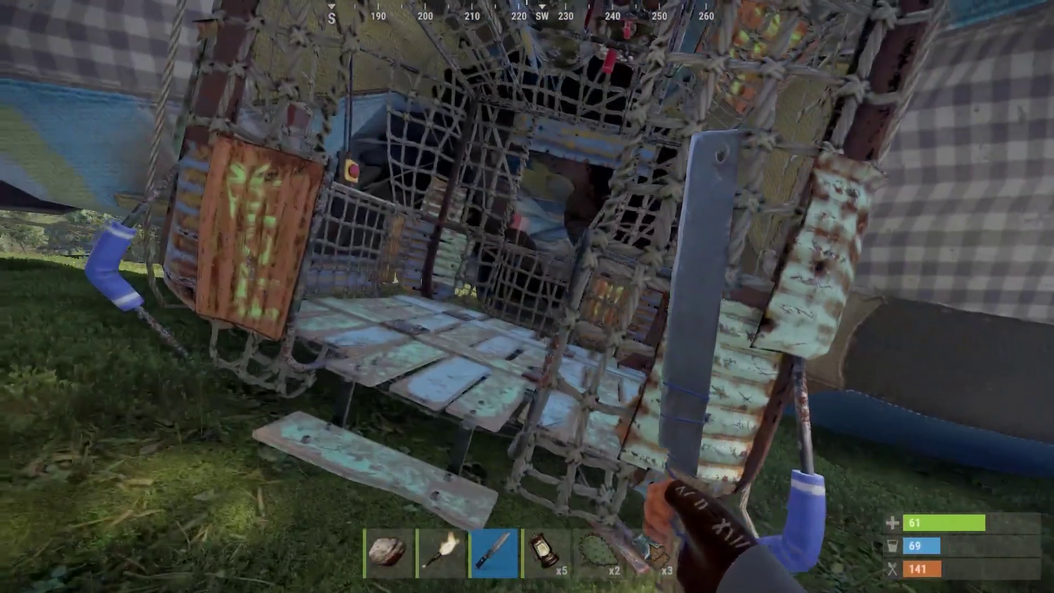